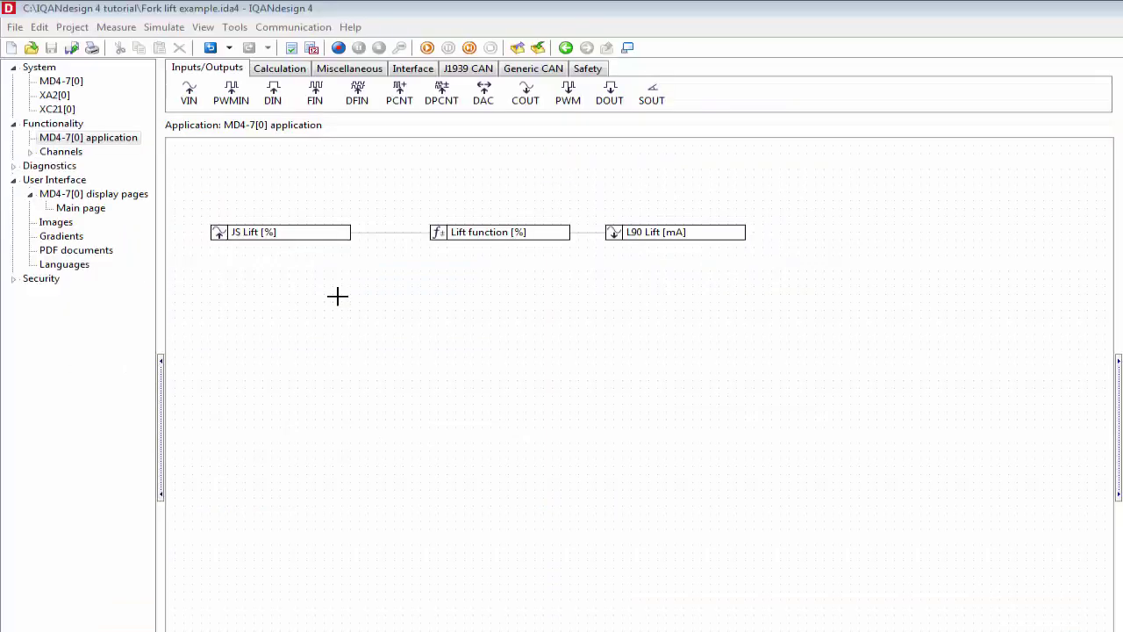
# Step: Add a voltage input below JS Lift and name it Hyd. oil temperature
pyautogui.click(188, 91)
pyautogui.click(217, 313)
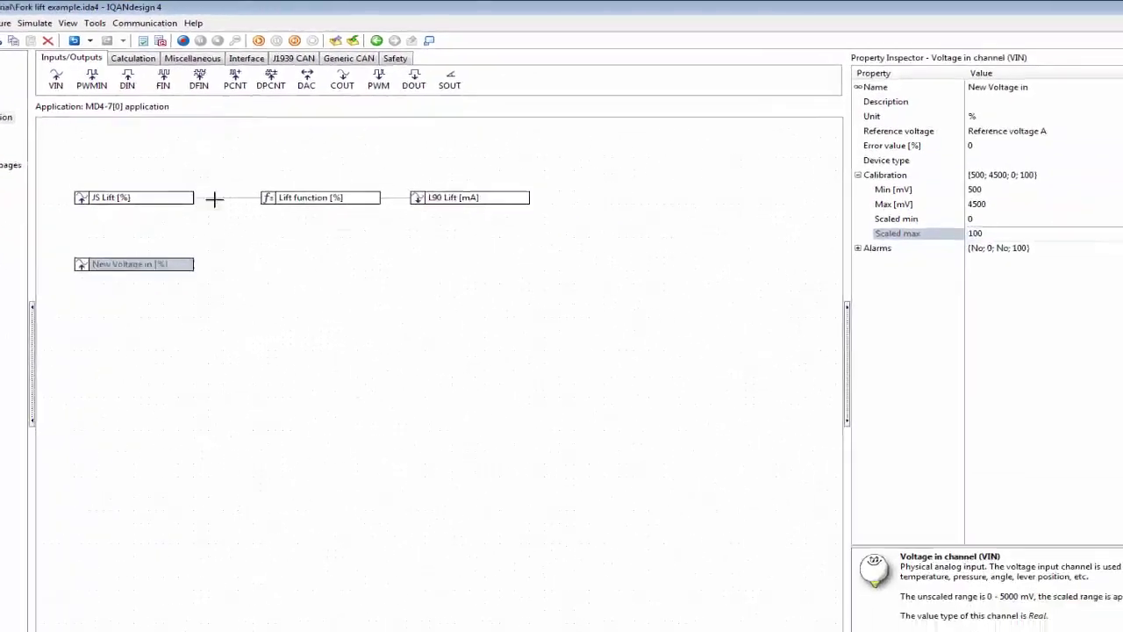
pyautogui.click(1018, 90)
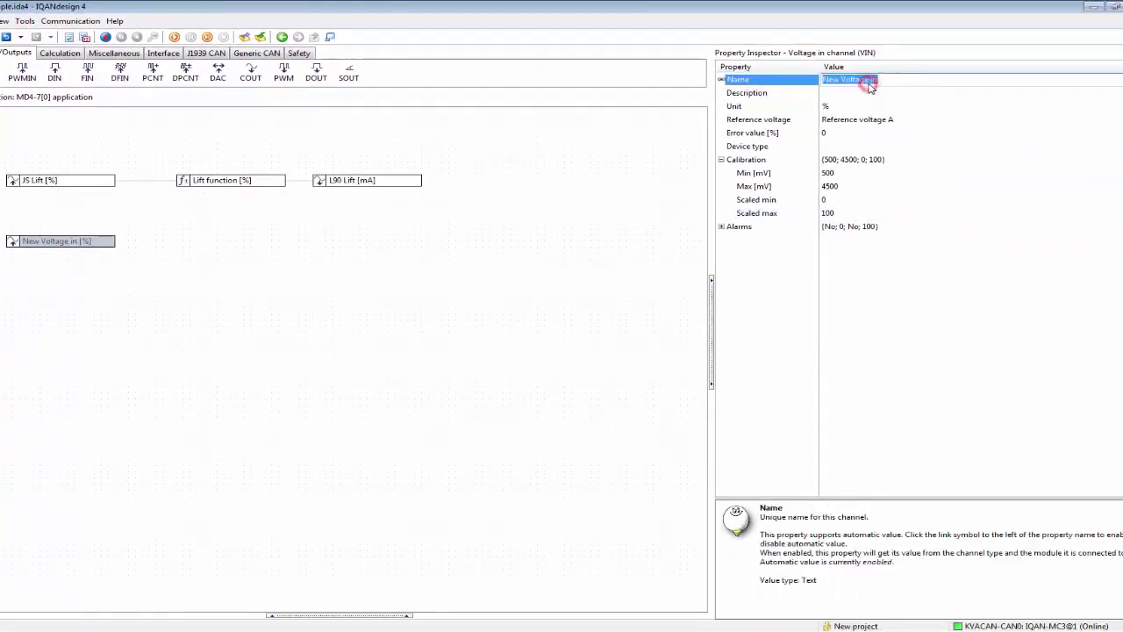
pyautogui.write('Hyd. oil temperature')
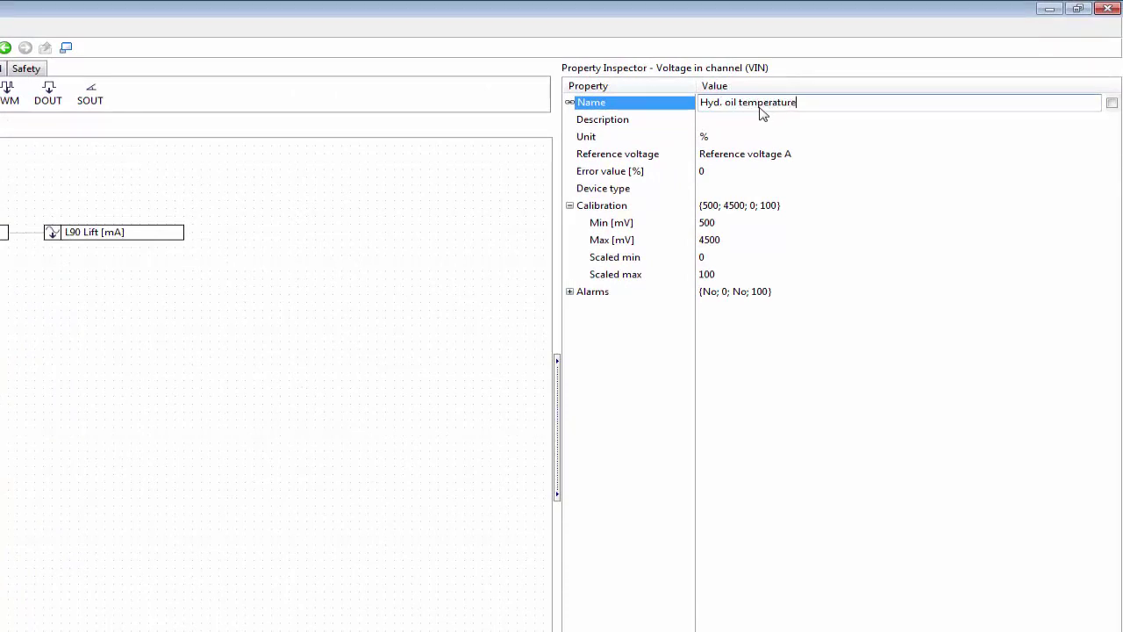
pyautogui.press('Return')
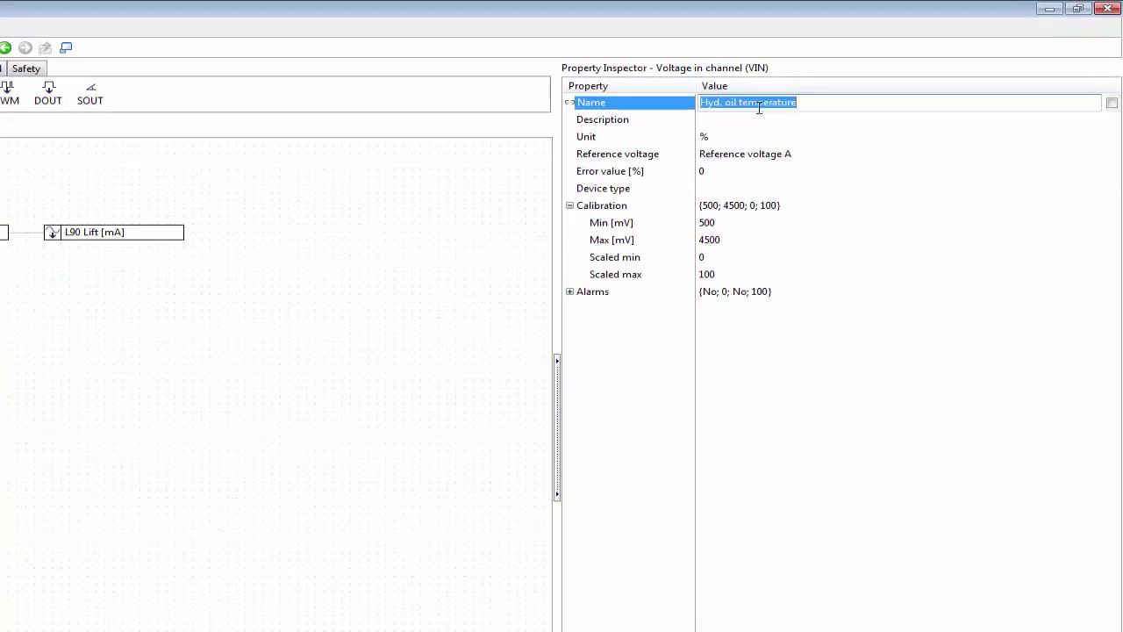
# Step: Set the channel's device type to the IQAN-ST temperature sensor and check its calibration voltages
pyautogui.click(795, 188)
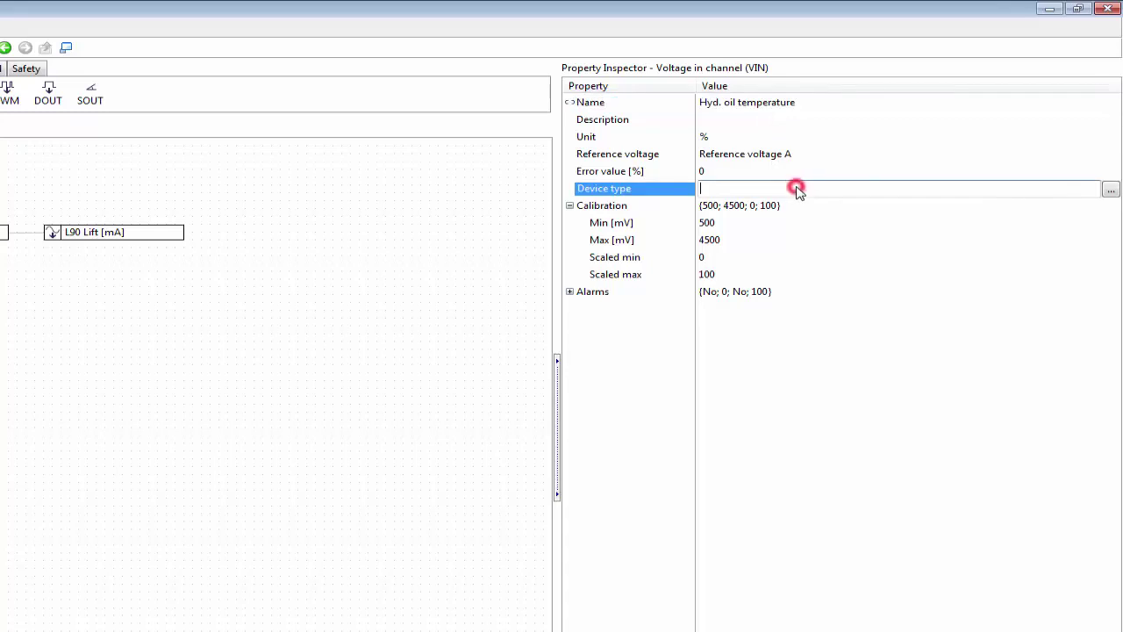
pyautogui.click(1111, 190)
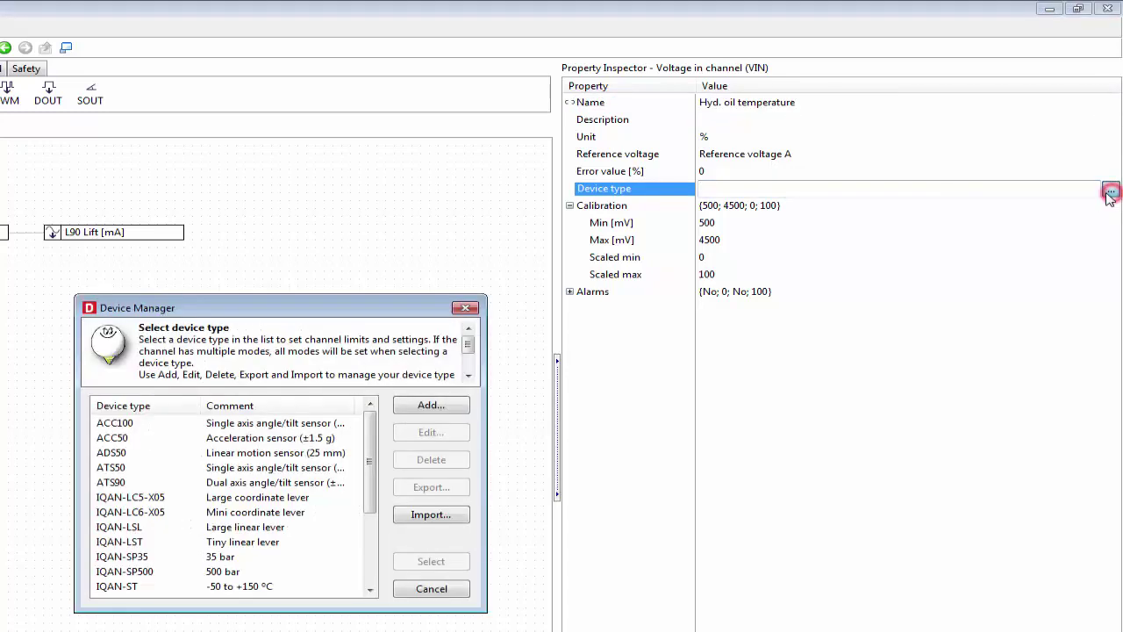
pyautogui.click(251, 588)
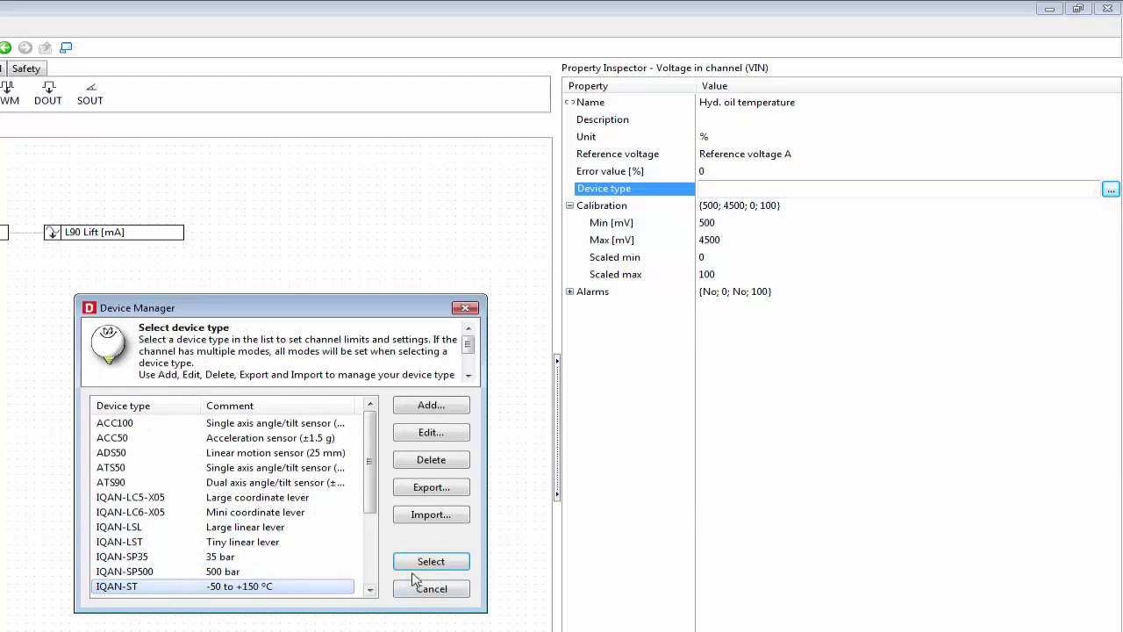
pyautogui.click(430, 562)
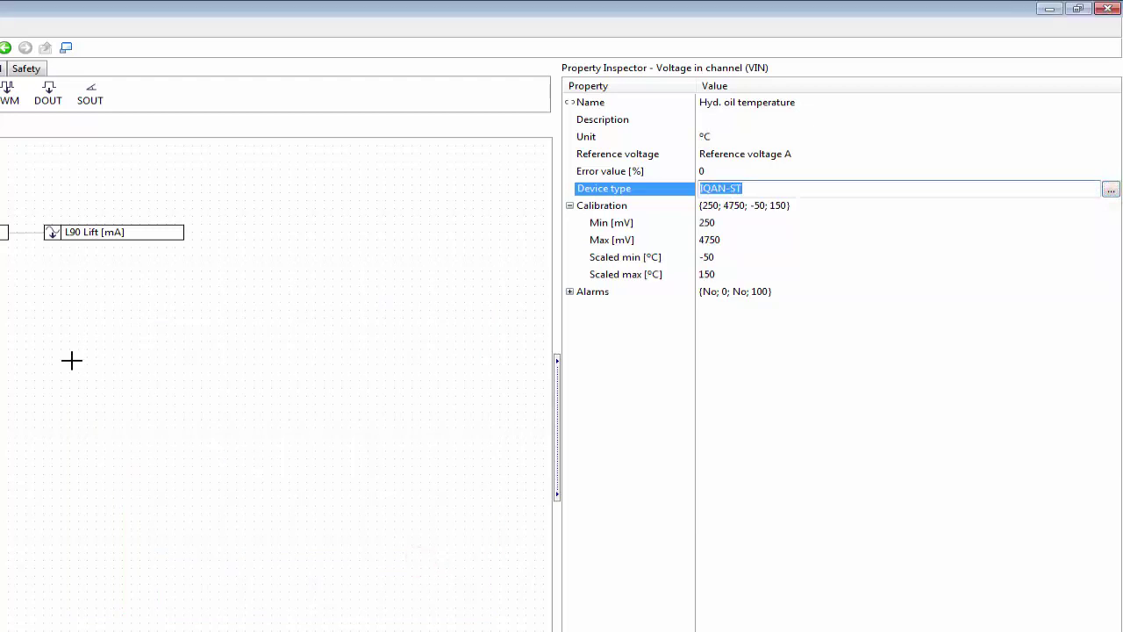
pyautogui.click(634, 227)
pyautogui.click(633, 241)
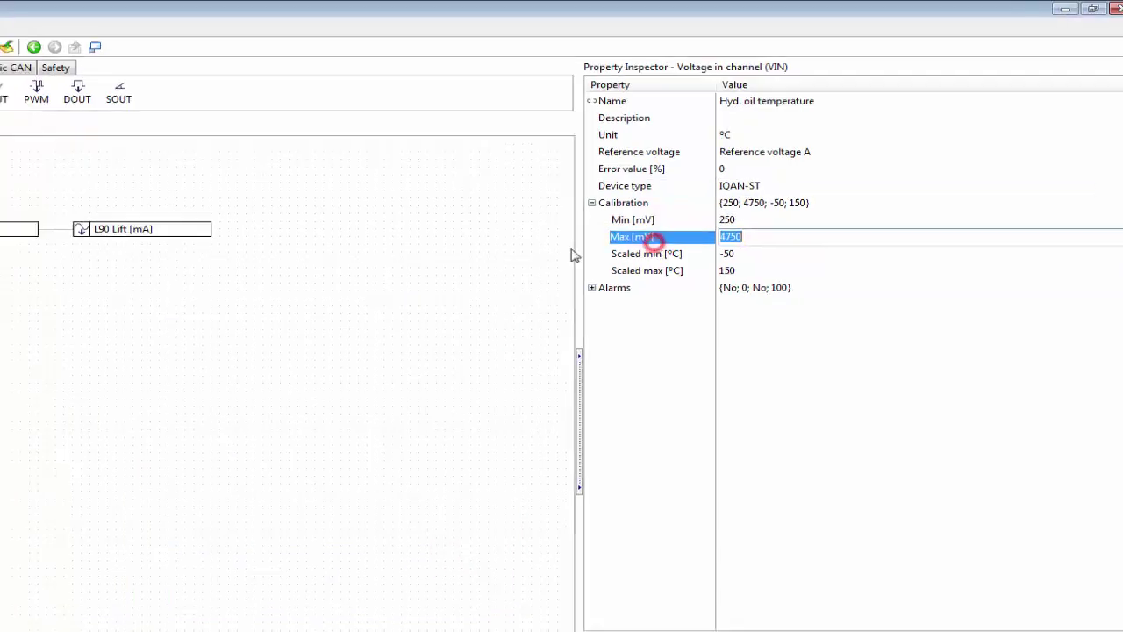
# Step: Review the Hyd. oil temperature block, then switch to the Main page display
pyautogui.click(168, 277)
pyautogui.moveTo(26, 279)
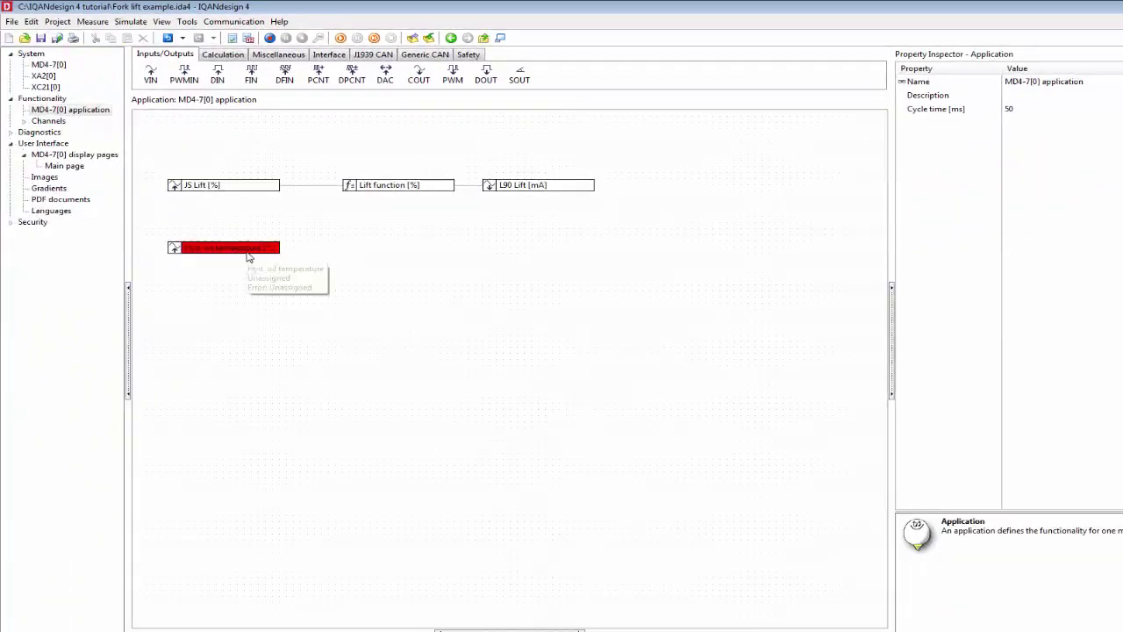
pyautogui.click(256, 263)
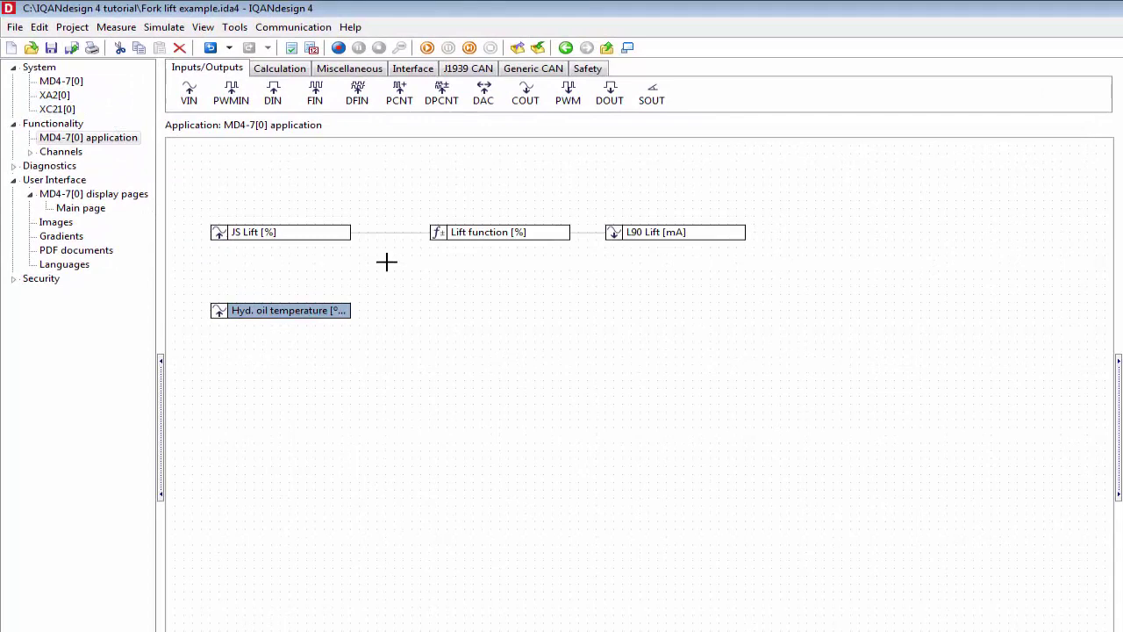
pyautogui.click(379, 304)
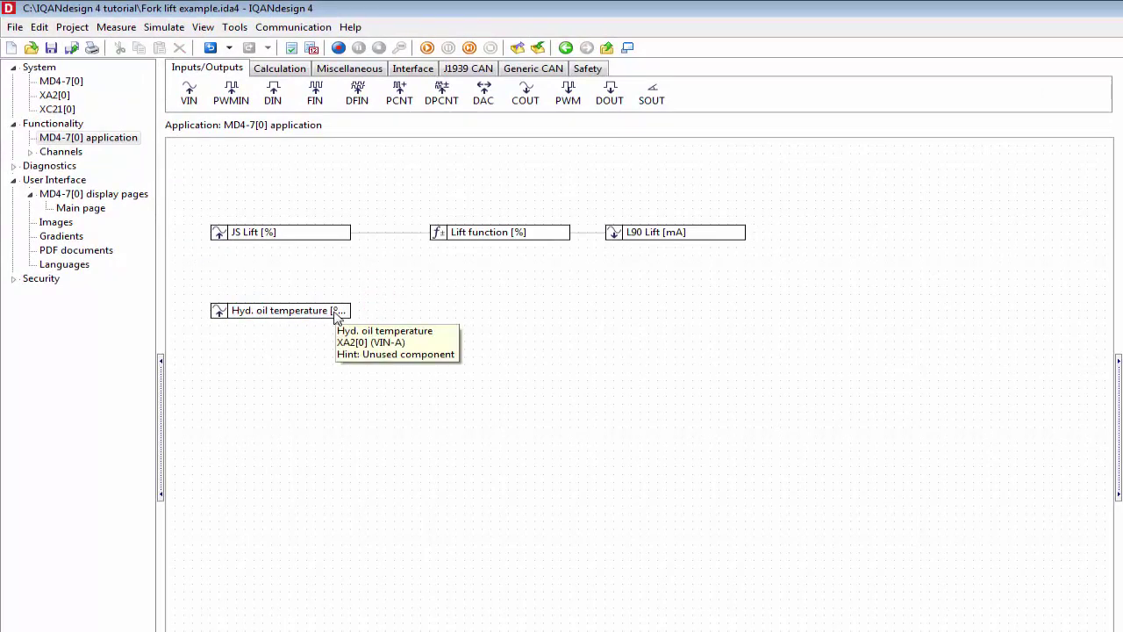
pyautogui.click(89, 211)
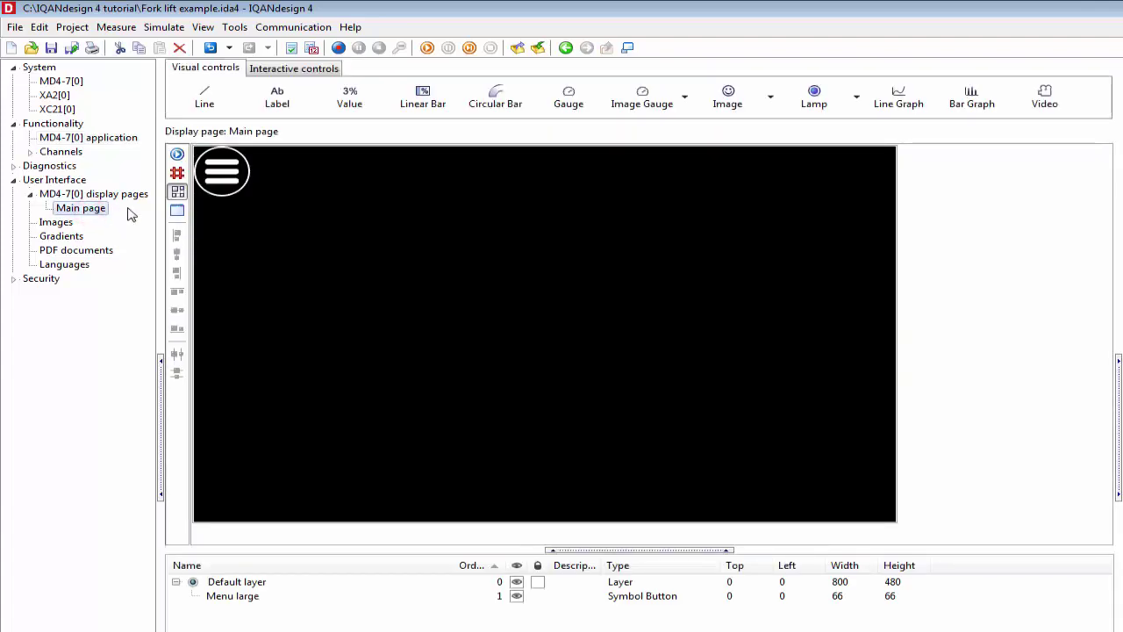
# Step: Place a value control on Main page linked to Hyd. oil temperature [°C], showing value and unit
pyautogui.click(352, 102)
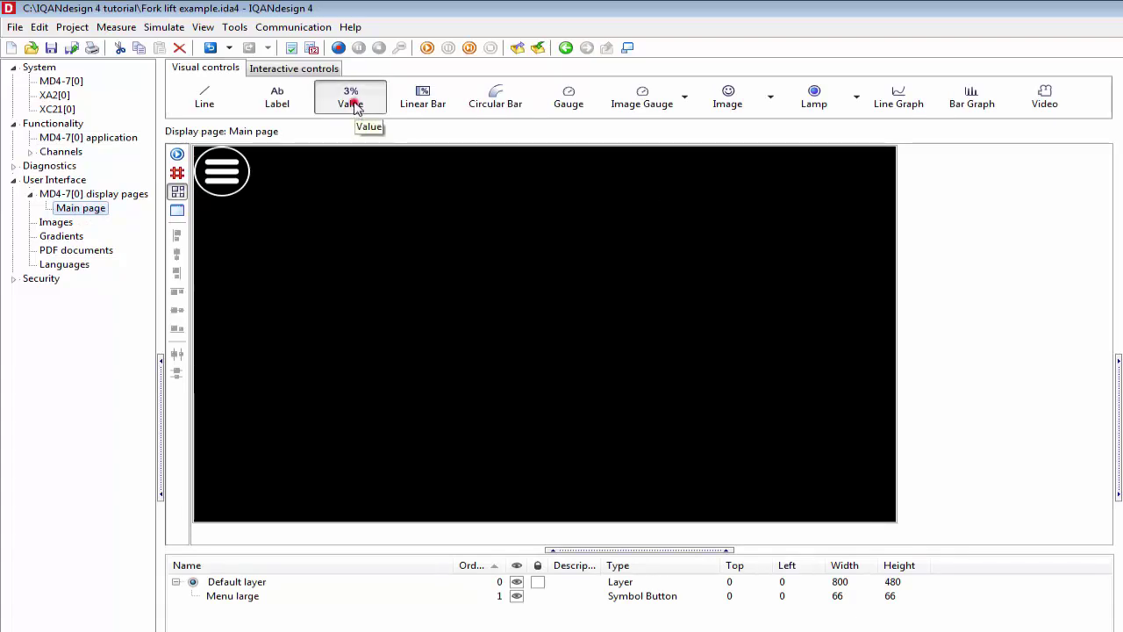
pyautogui.click(540, 298)
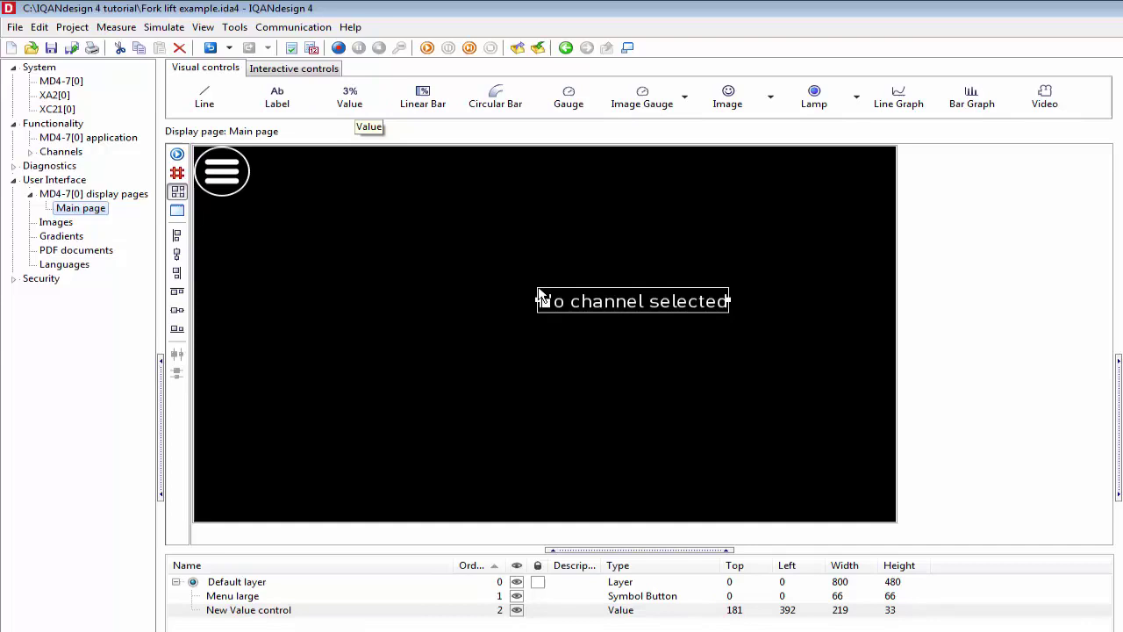
pyautogui.click(804, 206)
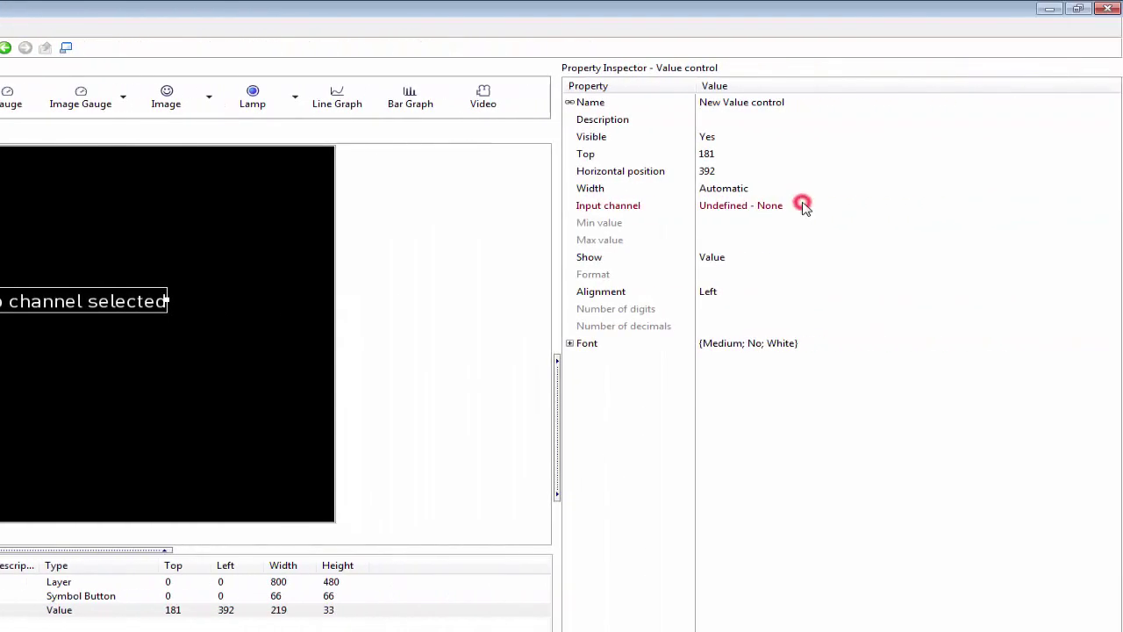
pyautogui.click(1113, 209)
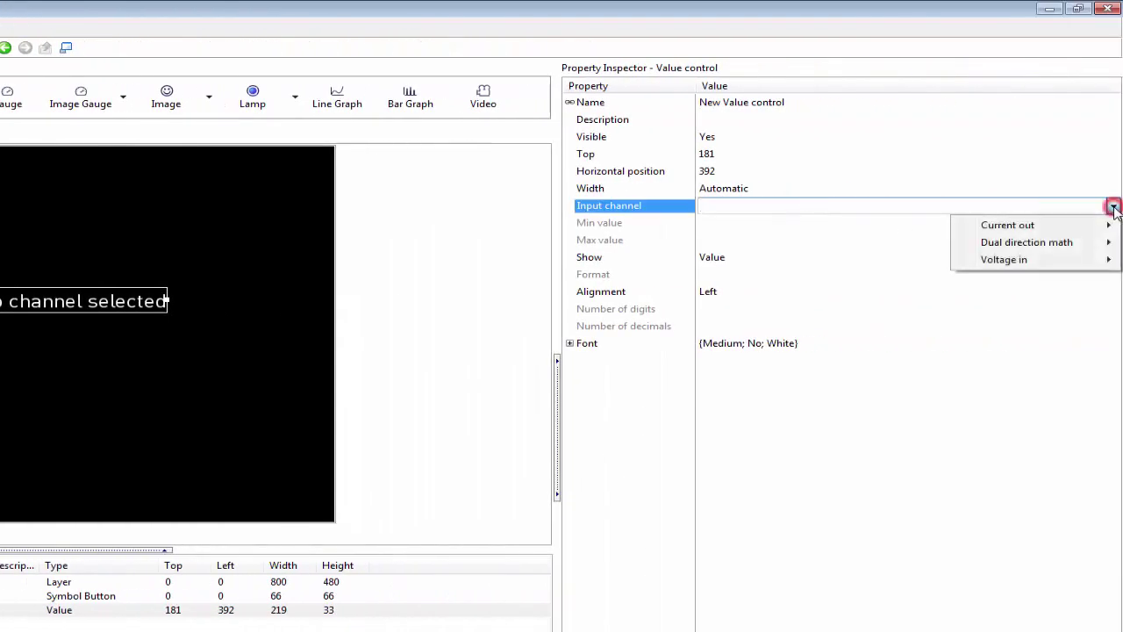
pyautogui.moveTo(1070, 260)
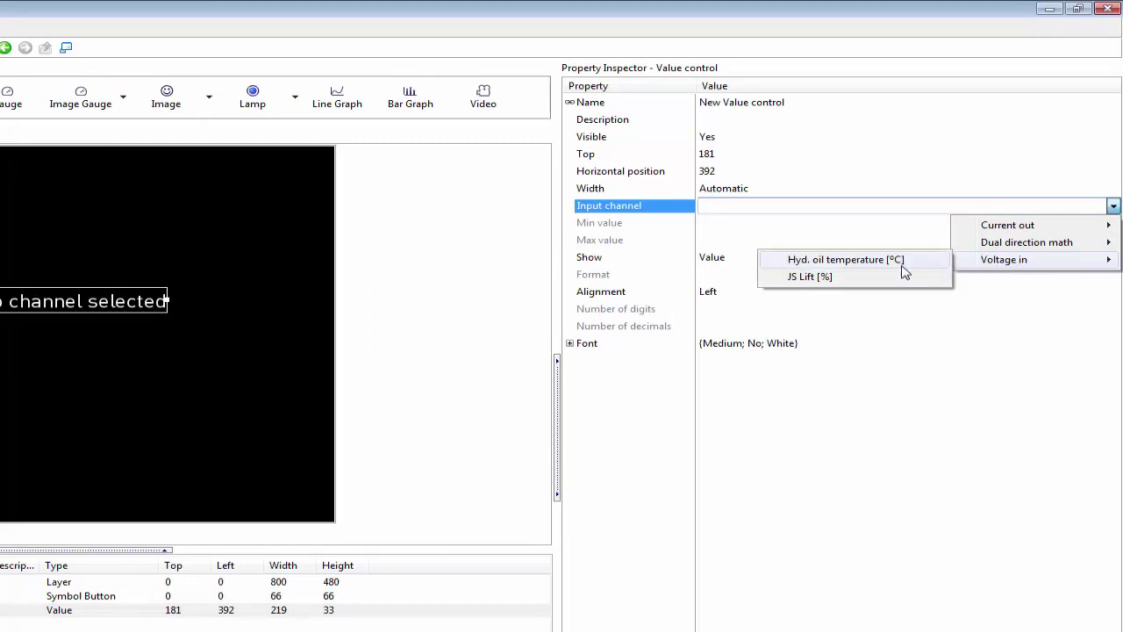
pyautogui.click(901, 263)
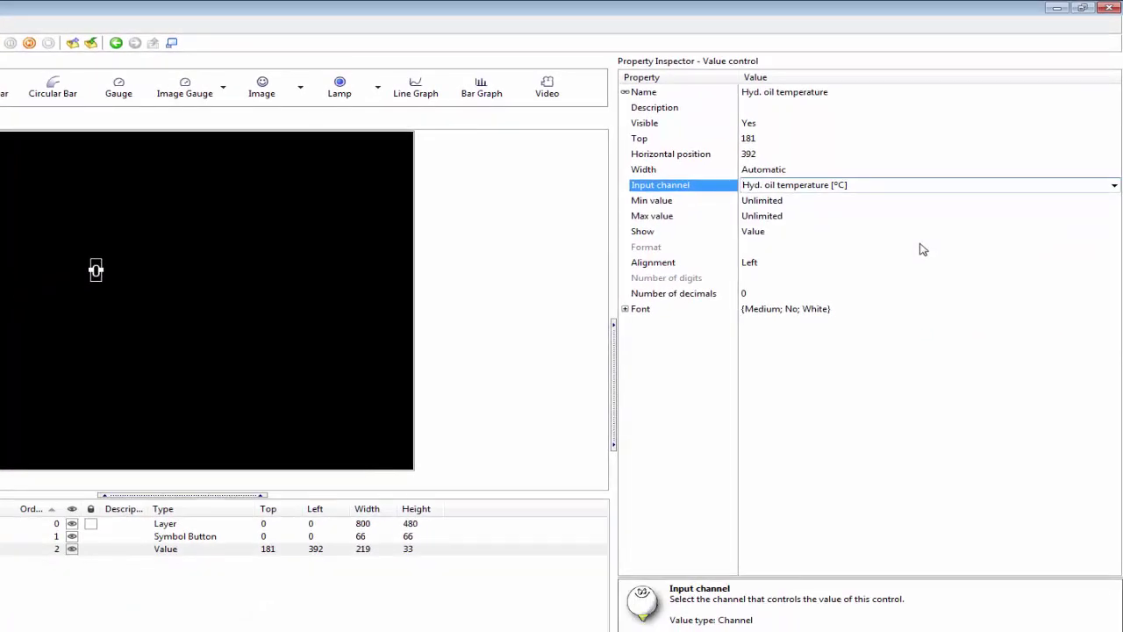
pyautogui.click(922, 229)
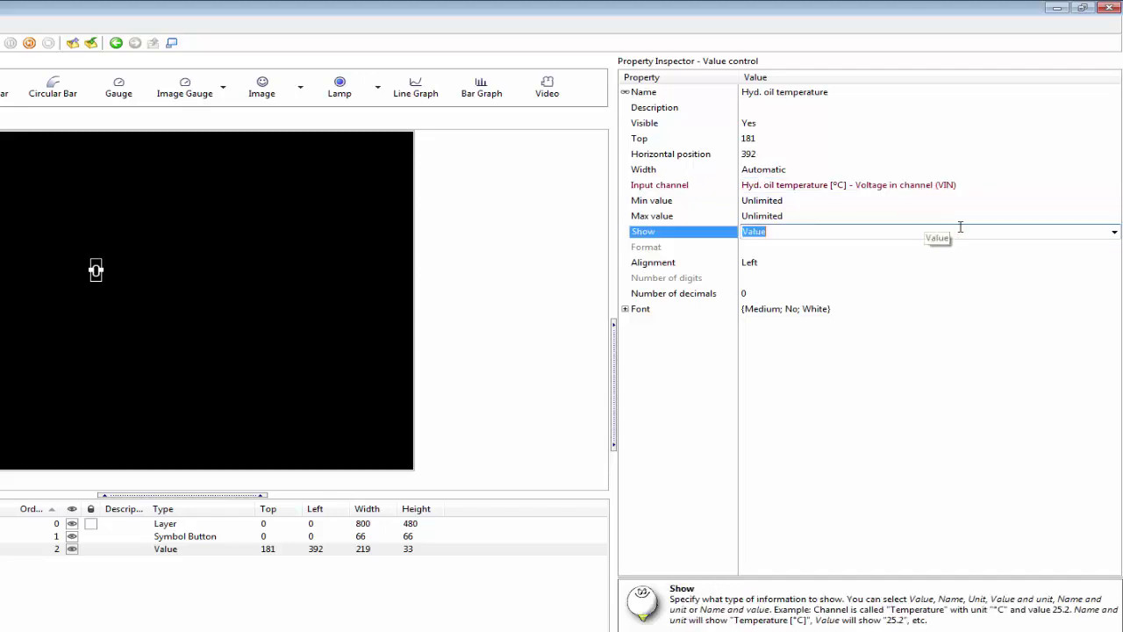
pyautogui.click(1114, 231)
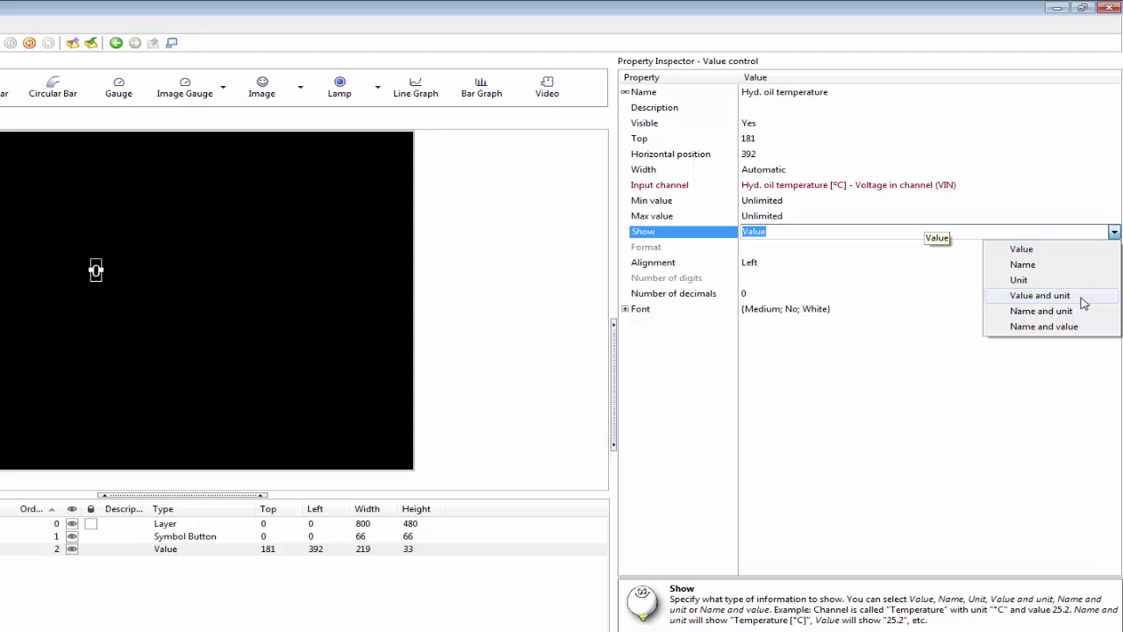
pyautogui.click(1040, 295)
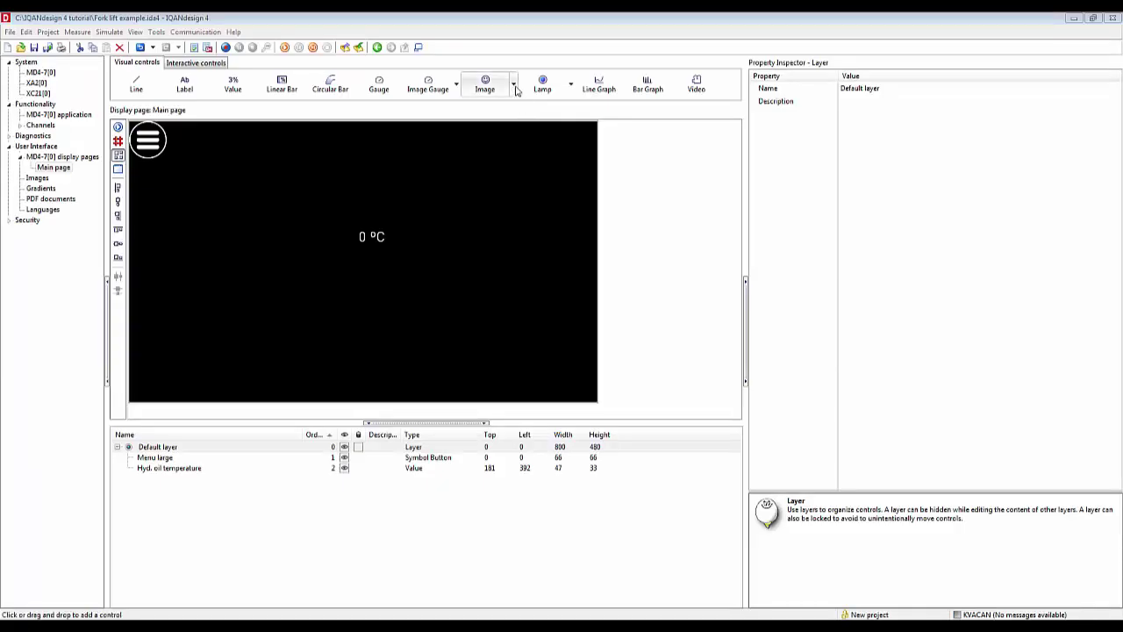
# Step: Insert the ISO 7000-1414 oil temperature symbol from the image library, found by searching 'hyd'
pyautogui.click(514, 88)
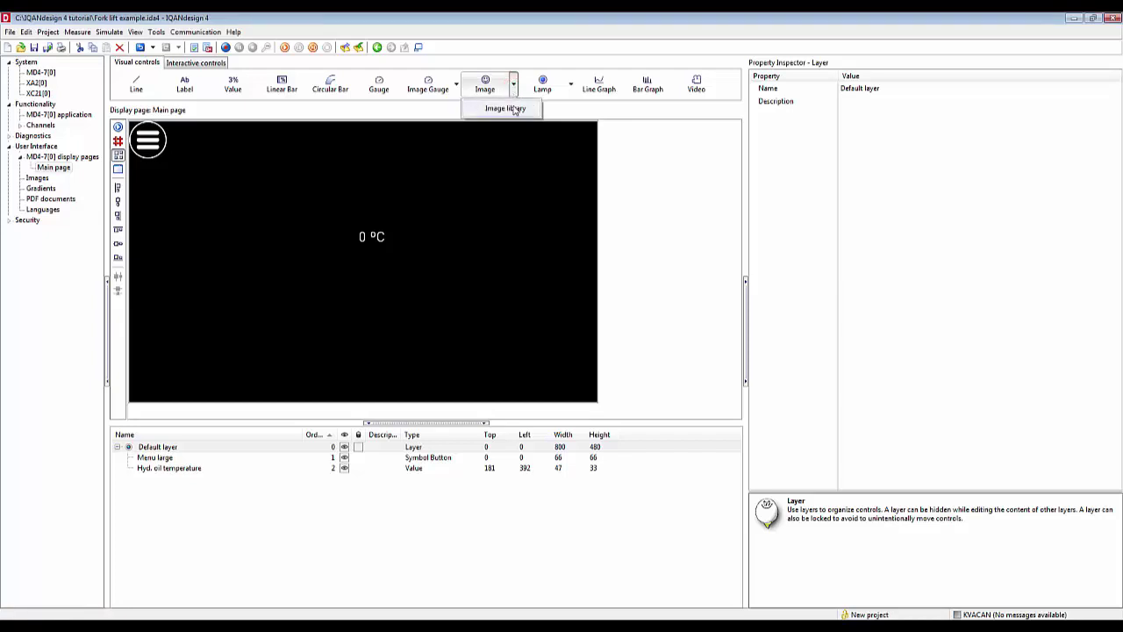
pyautogui.moveTo(515, 110)
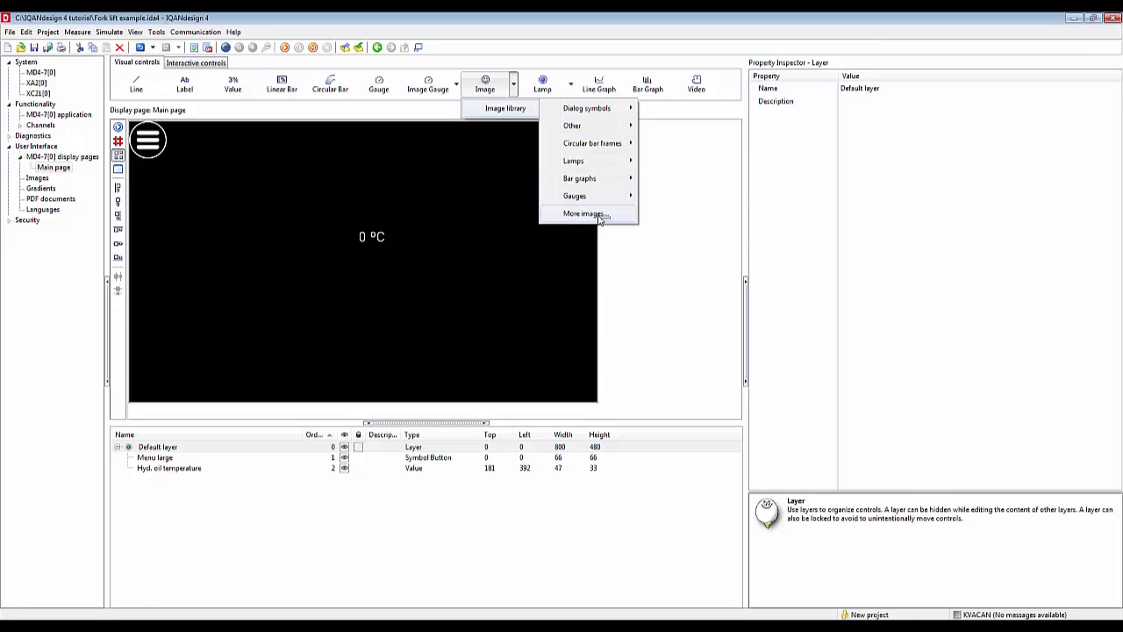
pyautogui.click(598, 214)
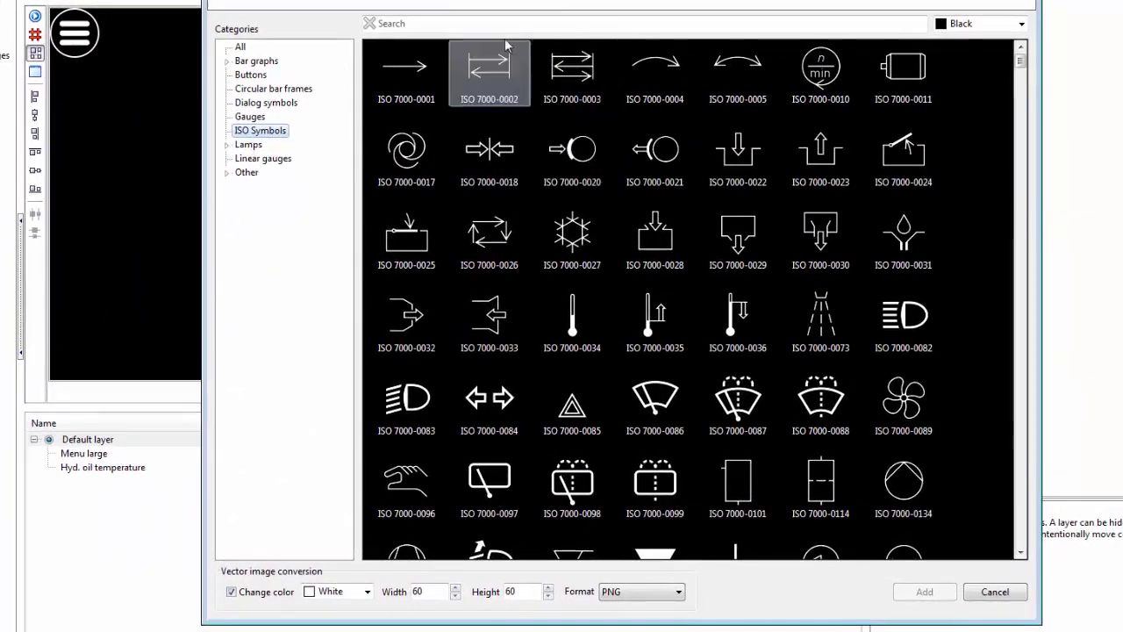
pyautogui.click(482, 22)
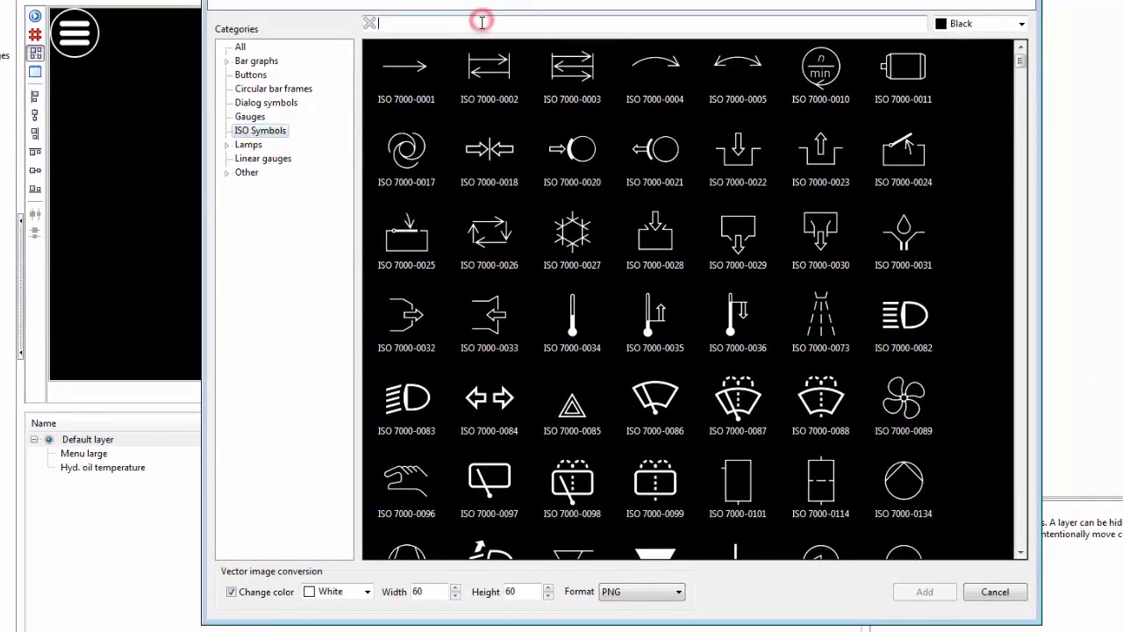
pyautogui.write('hyd')
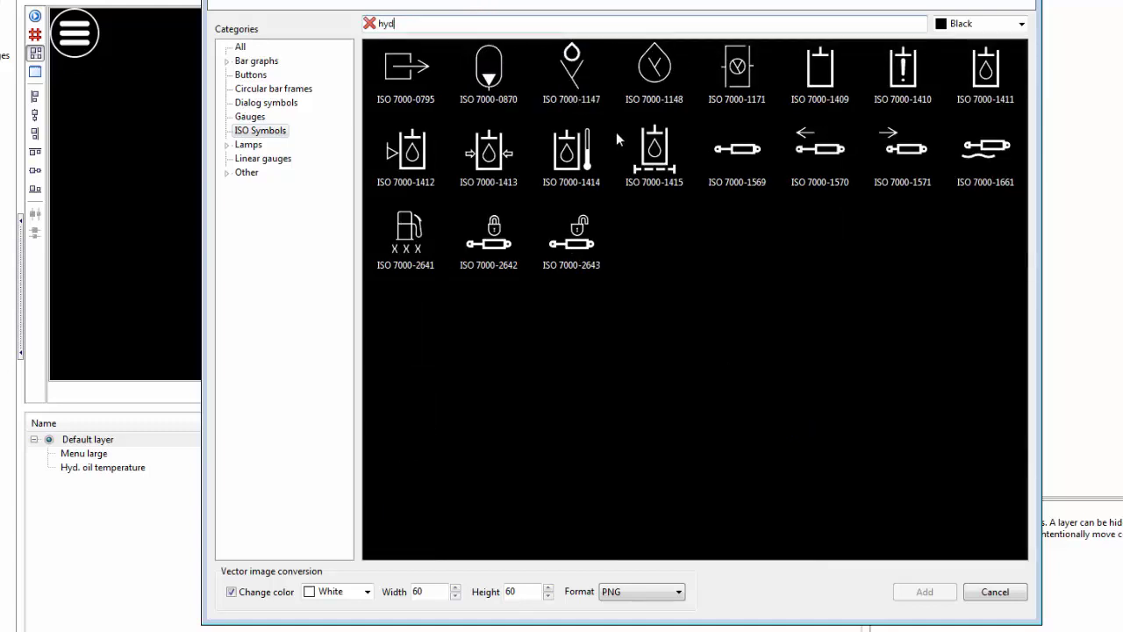
pyautogui.click(562, 168)
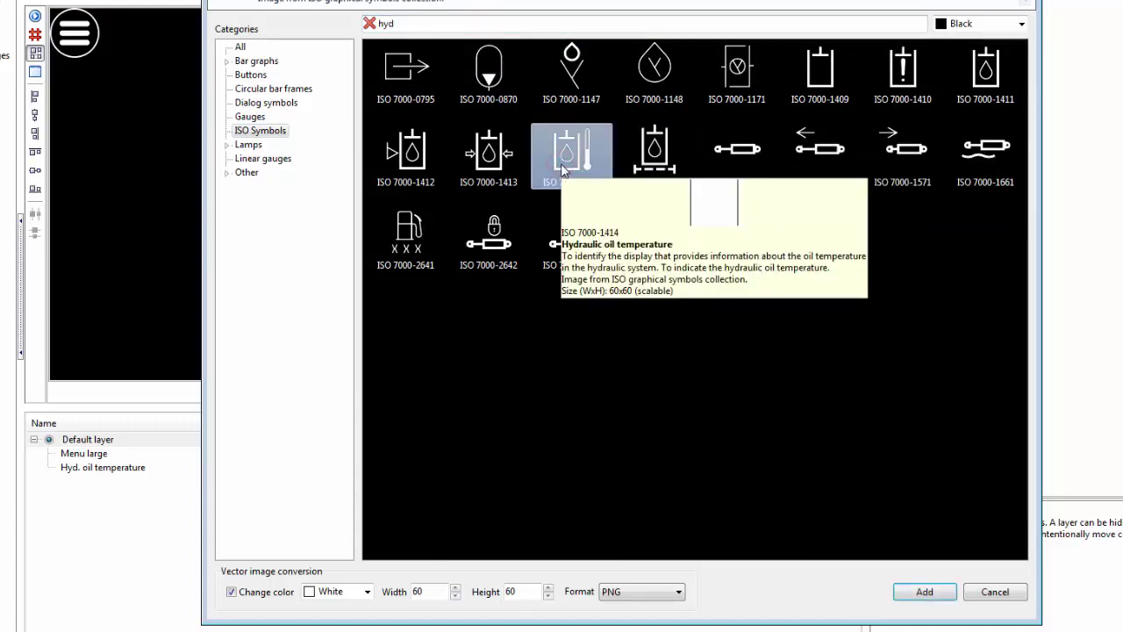
pyautogui.click(916, 600)
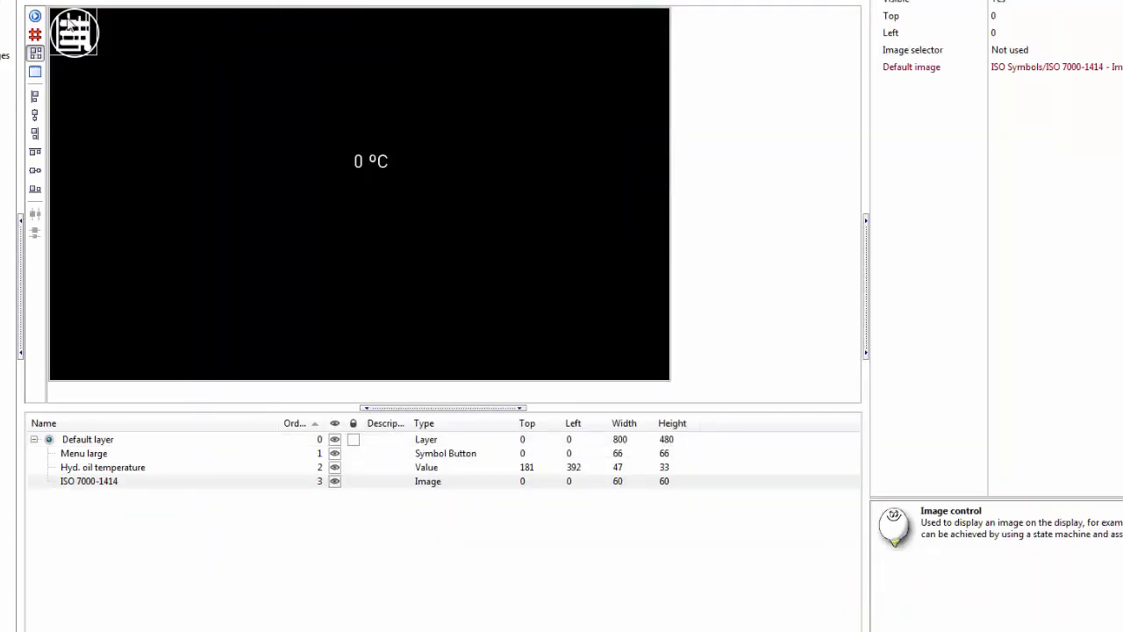
# Step: Move the oil temperature symbol beside the 0 °C readout, then go to the Images section
pyautogui.moveTo(72, 26); pyautogui.dragTo(315, 150)
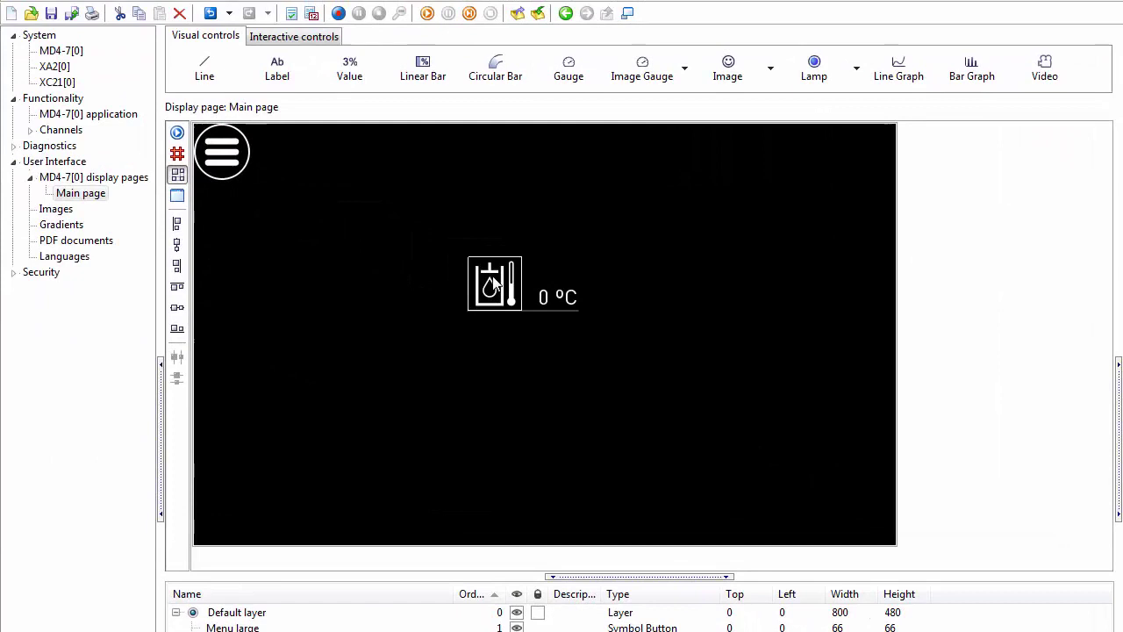
pyautogui.click(579, 277)
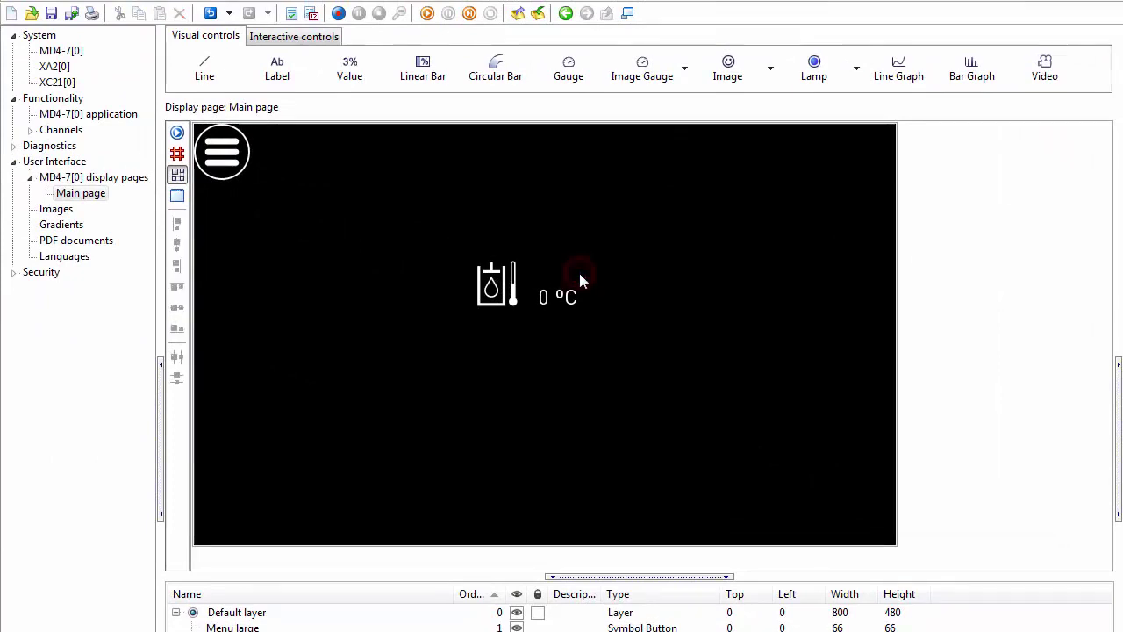
pyautogui.click(568, 299)
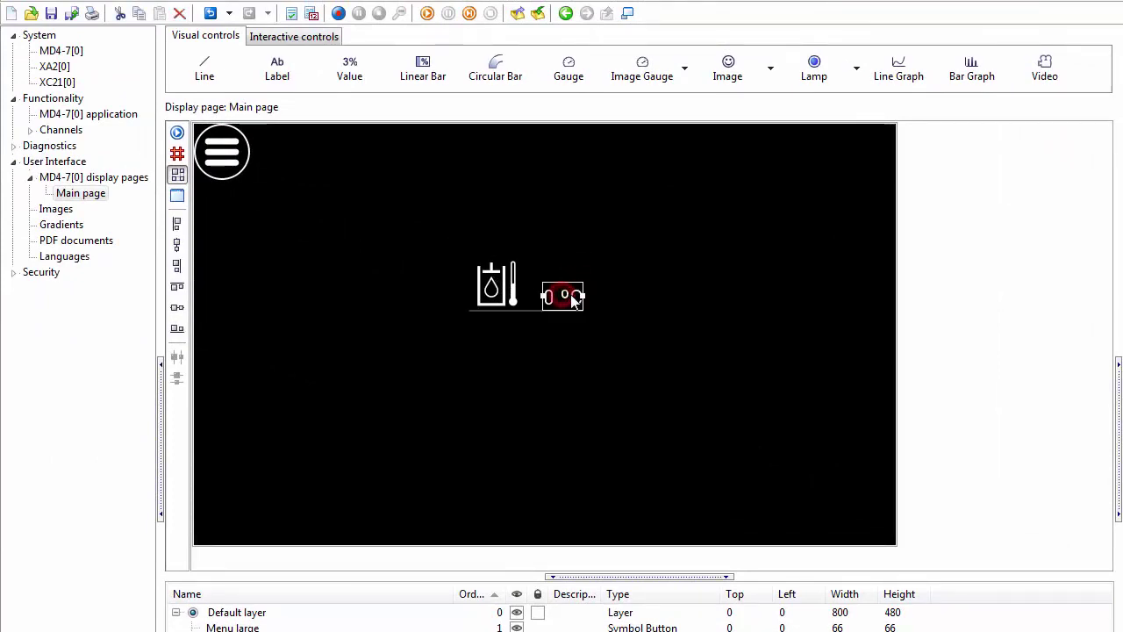
pyautogui.click(566, 262)
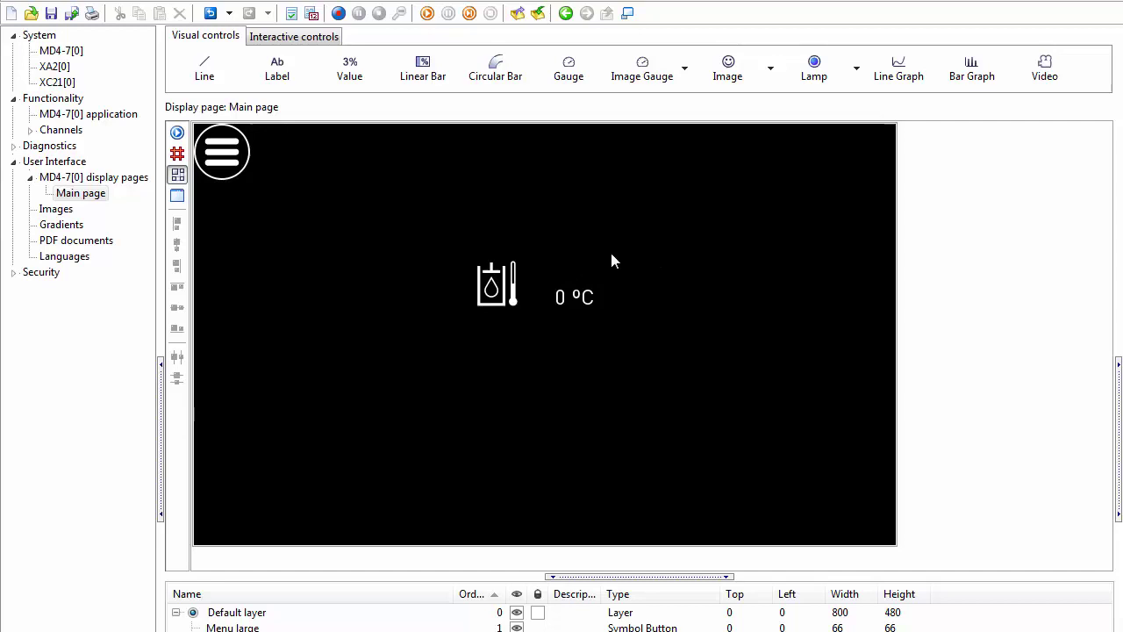
pyautogui.click(59, 212)
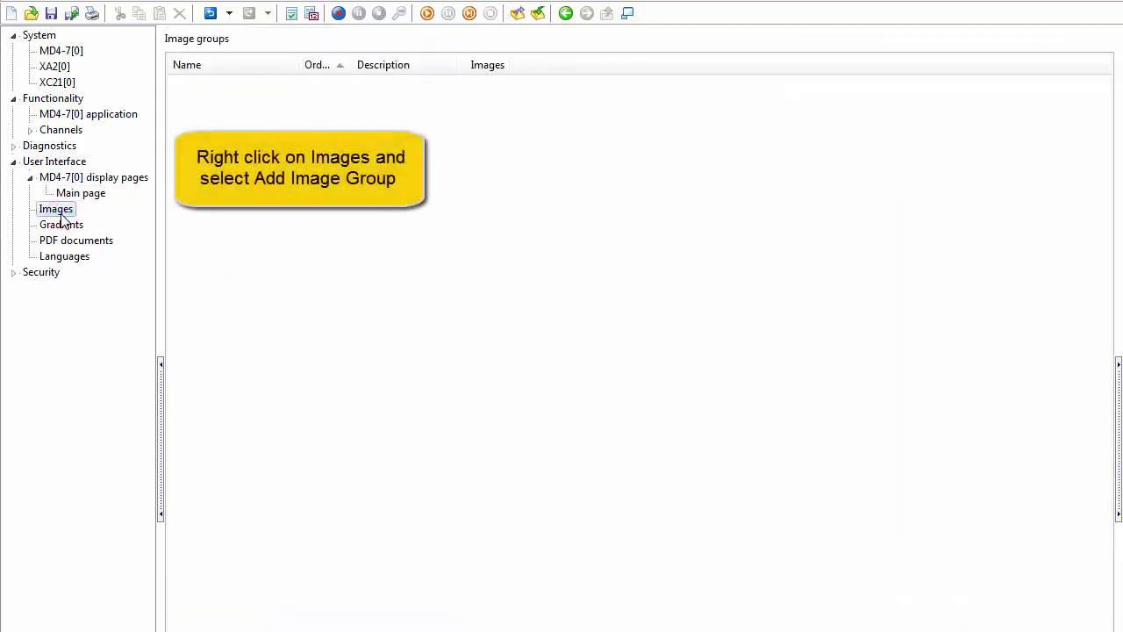
# Step: Create a new image group under Images and rename it Lamps
pyautogui.rightClick(60, 216)
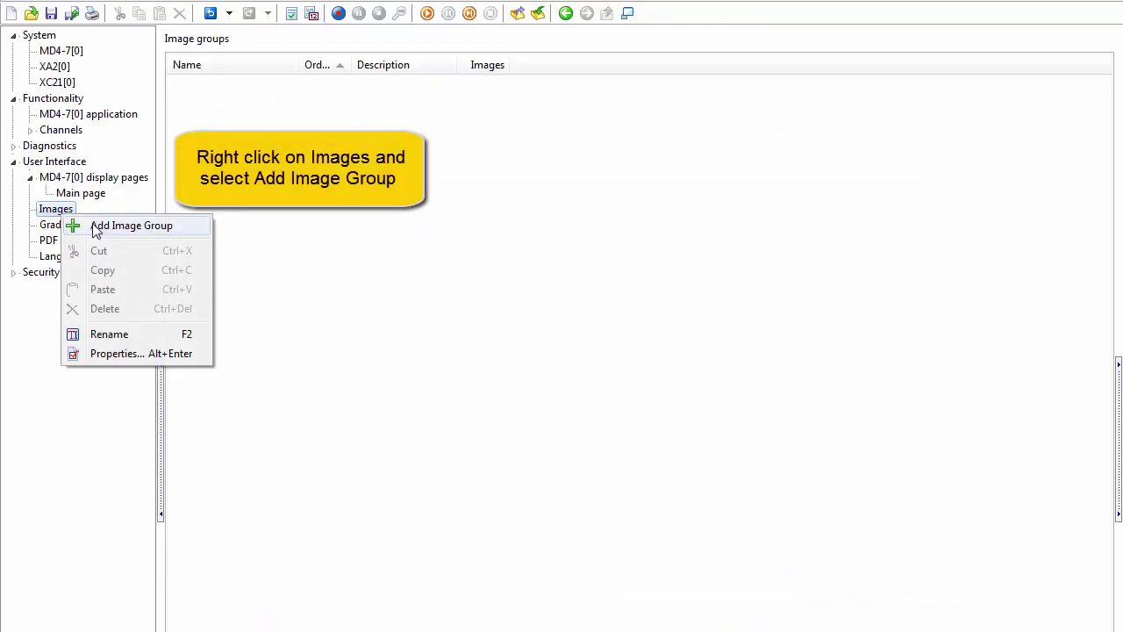
pyautogui.click(101, 227)
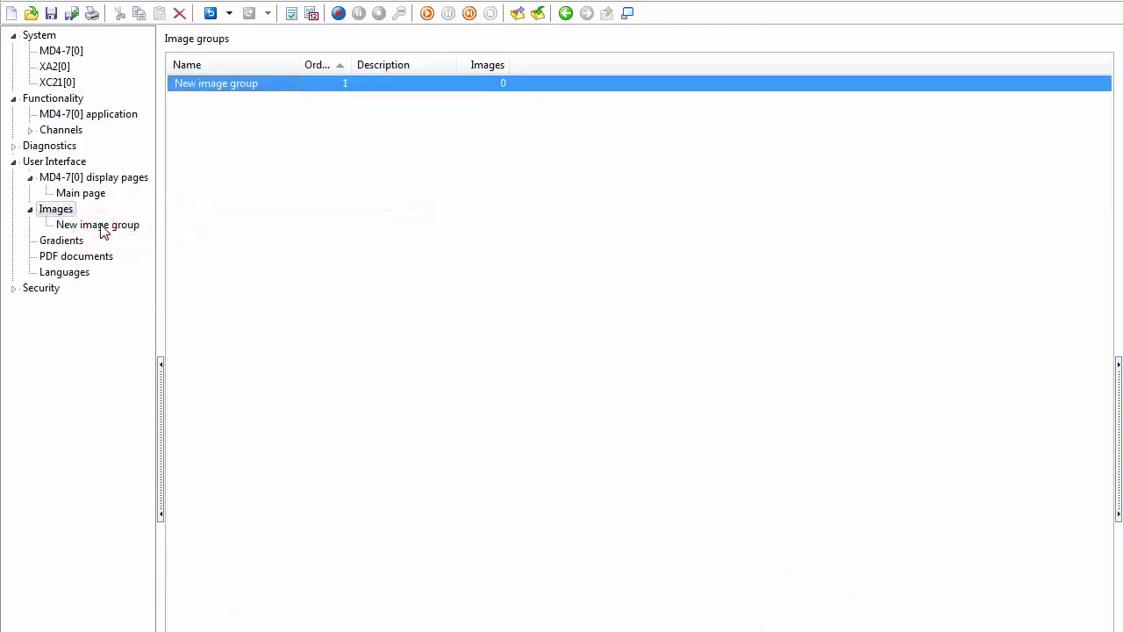
pyautogui.click(102, 226)
pyautogui.press('F2')
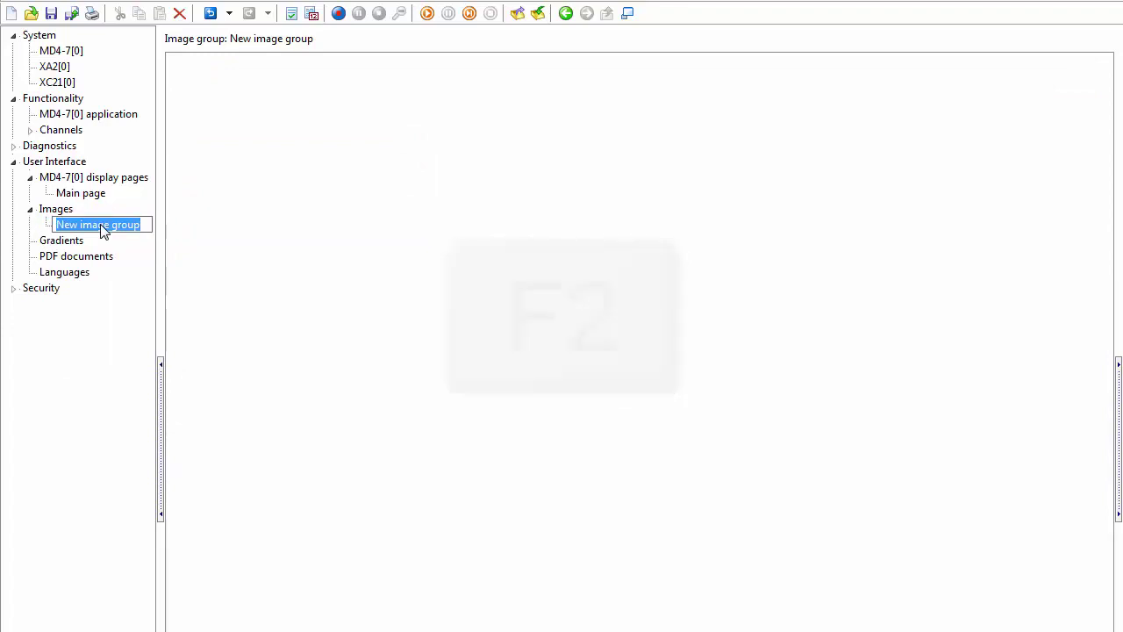
pyautogui.write('Lamps')
pyautogui.press('Return')
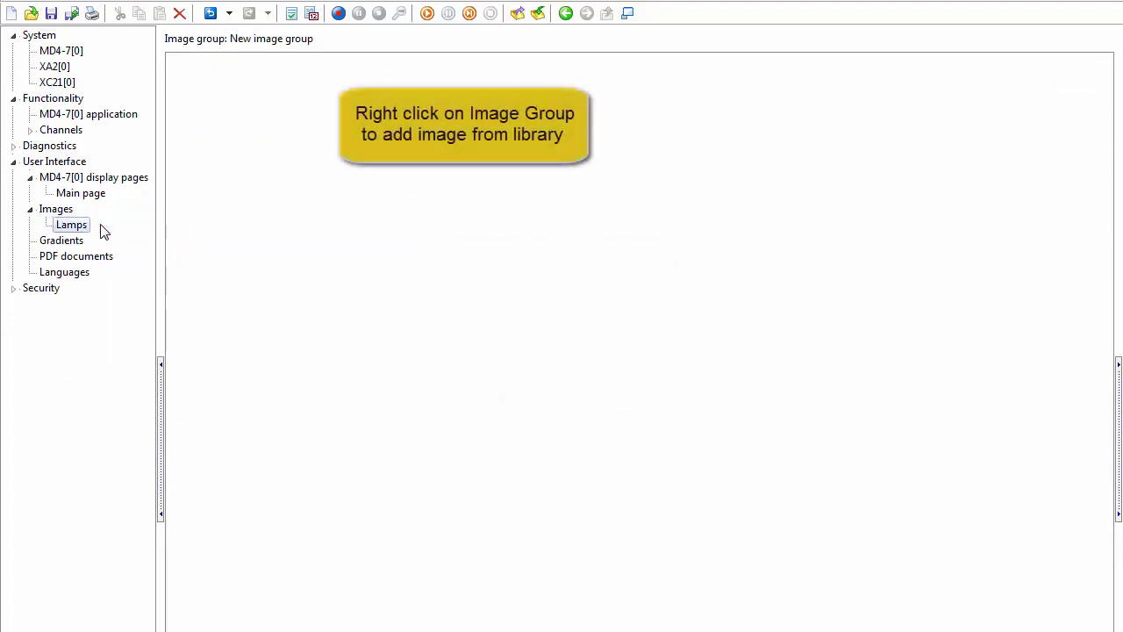
pyautogui.rightClick(217, 182)
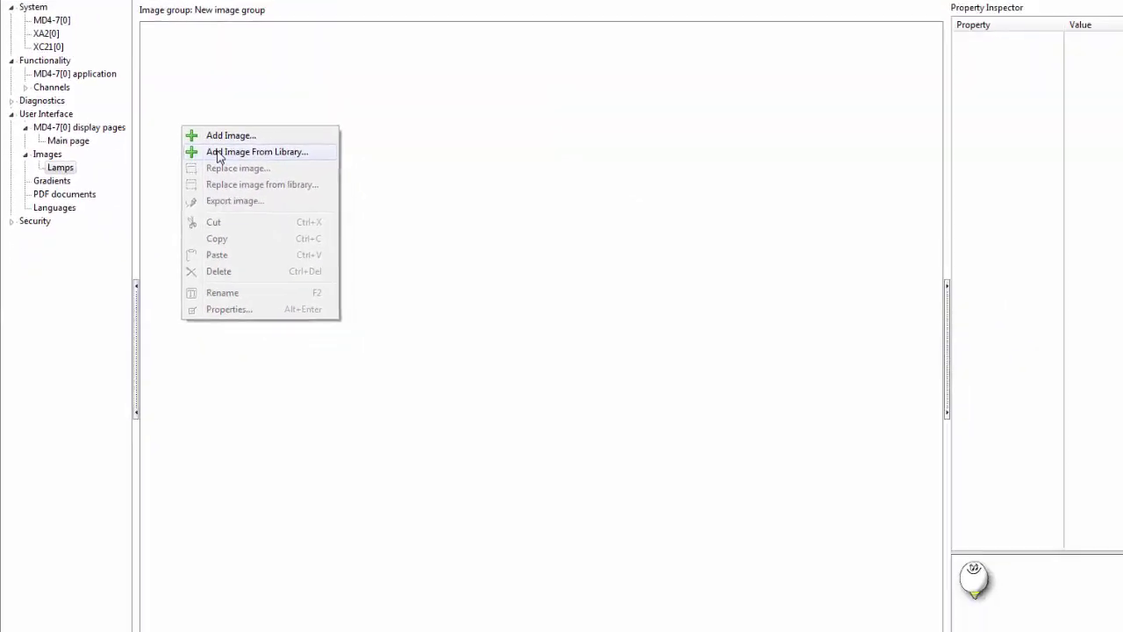
# Step: Import the ISO 7000-1414 symbol from the library into the Lamps group, coloured red
pyautogui.click(245, 188)
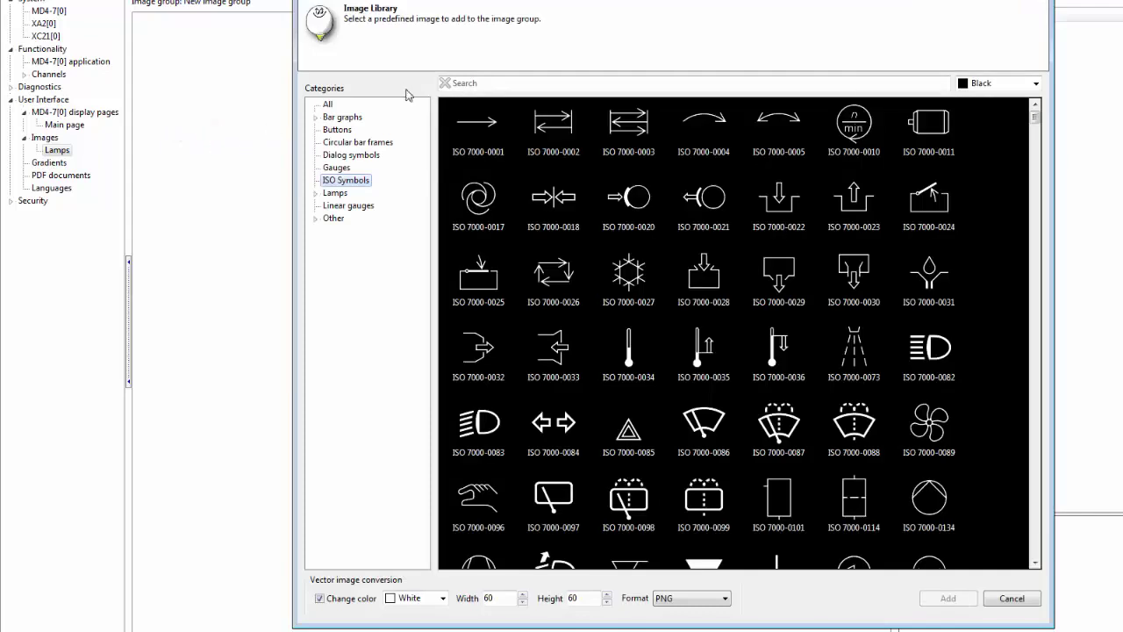
pyautogui.click(477, 84)
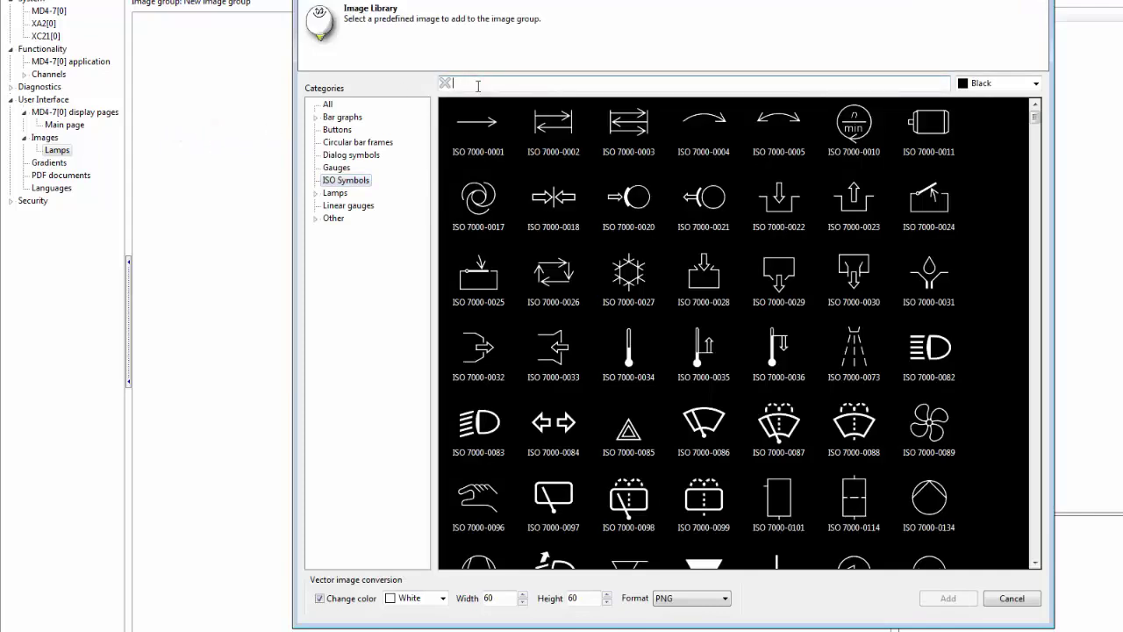
pyautogui.write('hyd')
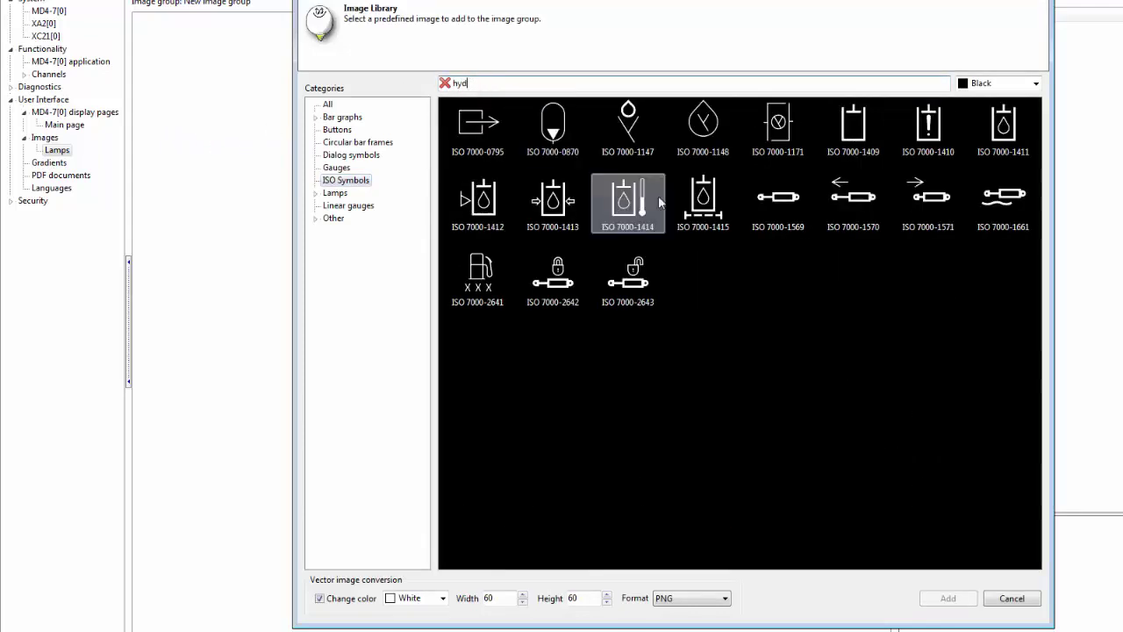
pyautogui.click(642, 206)
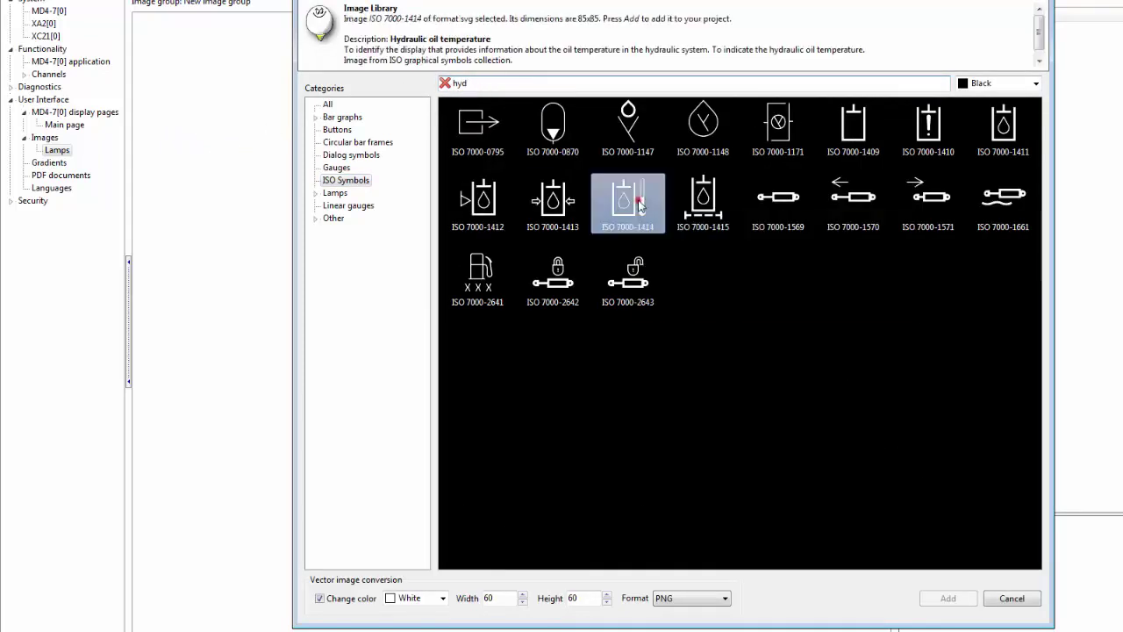
pyautogui.click(442, 597)
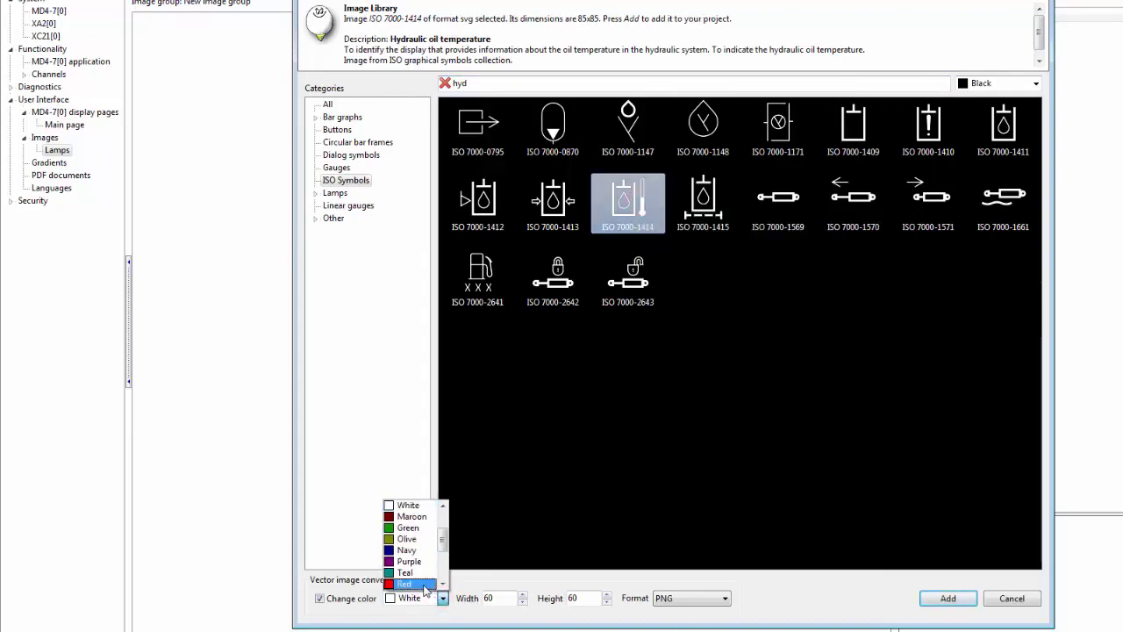
pyautogui.click(405, 583)
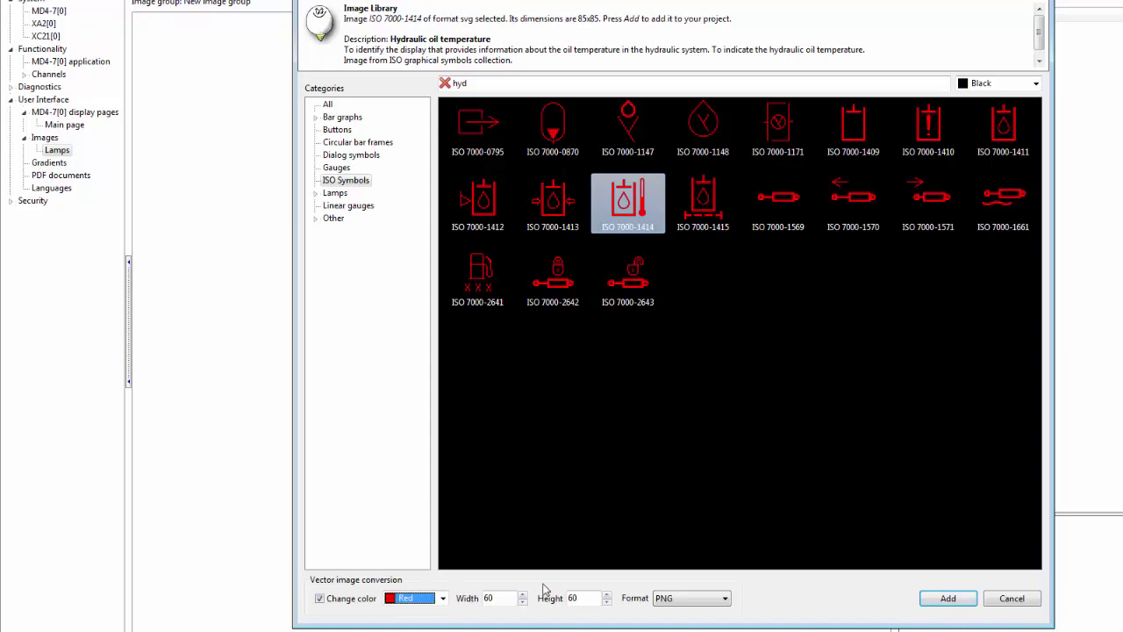
pyautogui.click(949, 599)
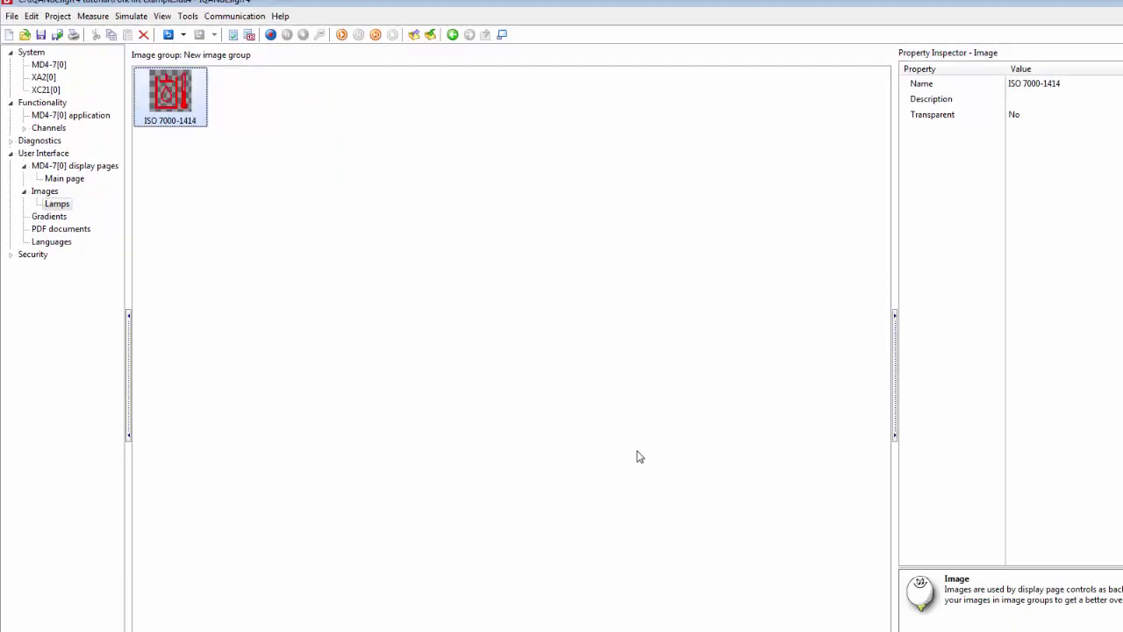
# Step: Add an ISO 7000-1414 lamp from Lamps to Main page's top left beside the menu symbol
pyautogui.click(68, 188)
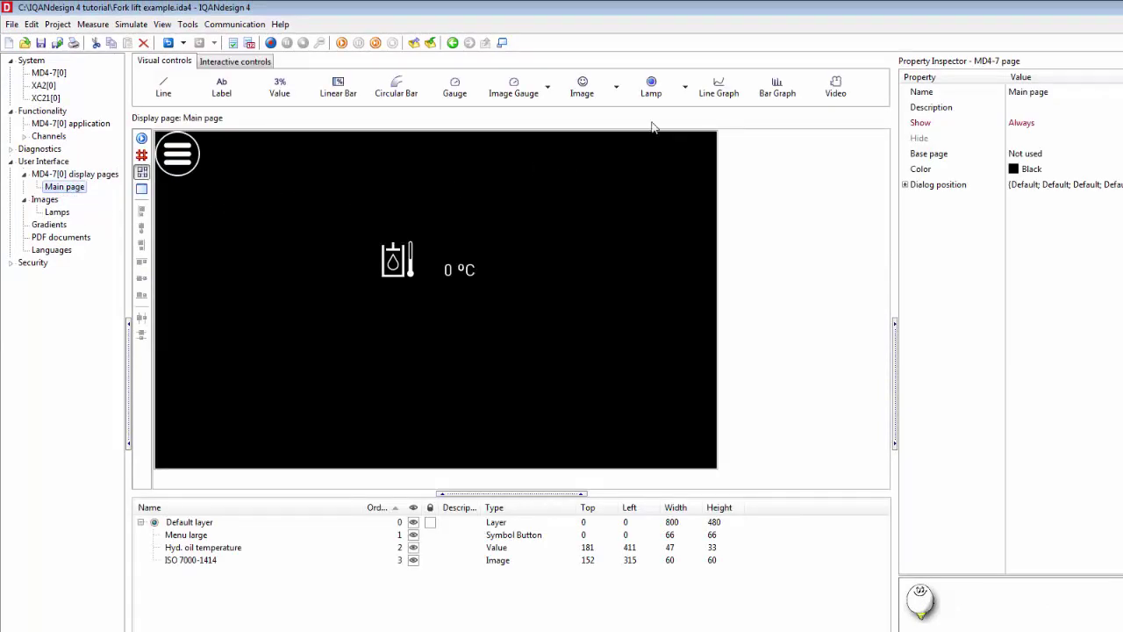
pyautogui.click(684, 87)
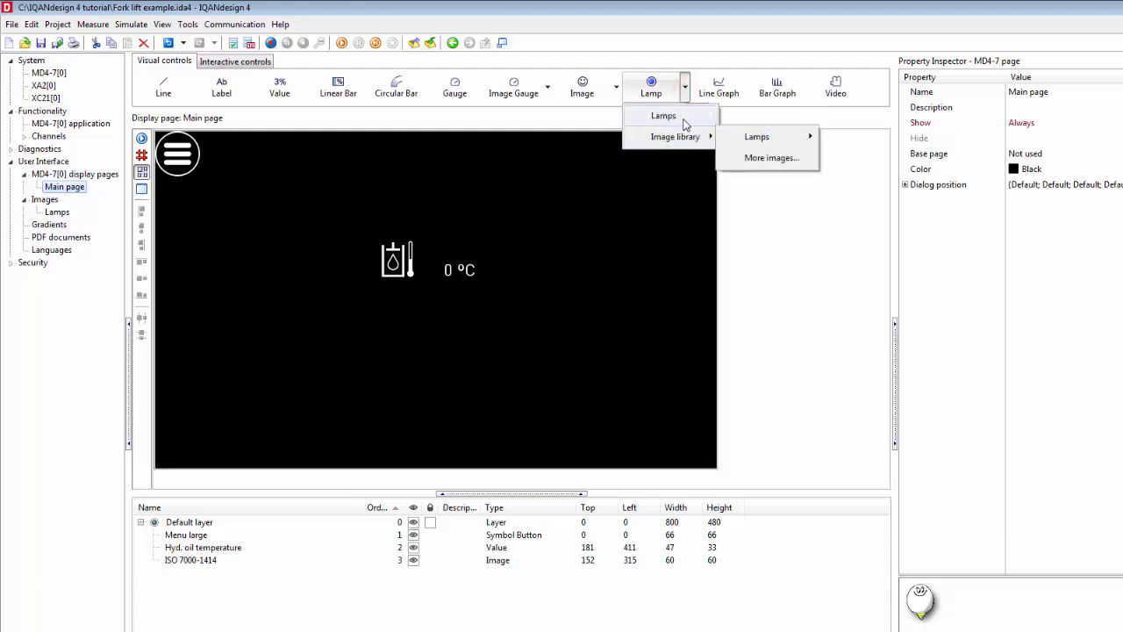
pyautogui.moveTo(686, 125)
pyautogui.click(749, 126)
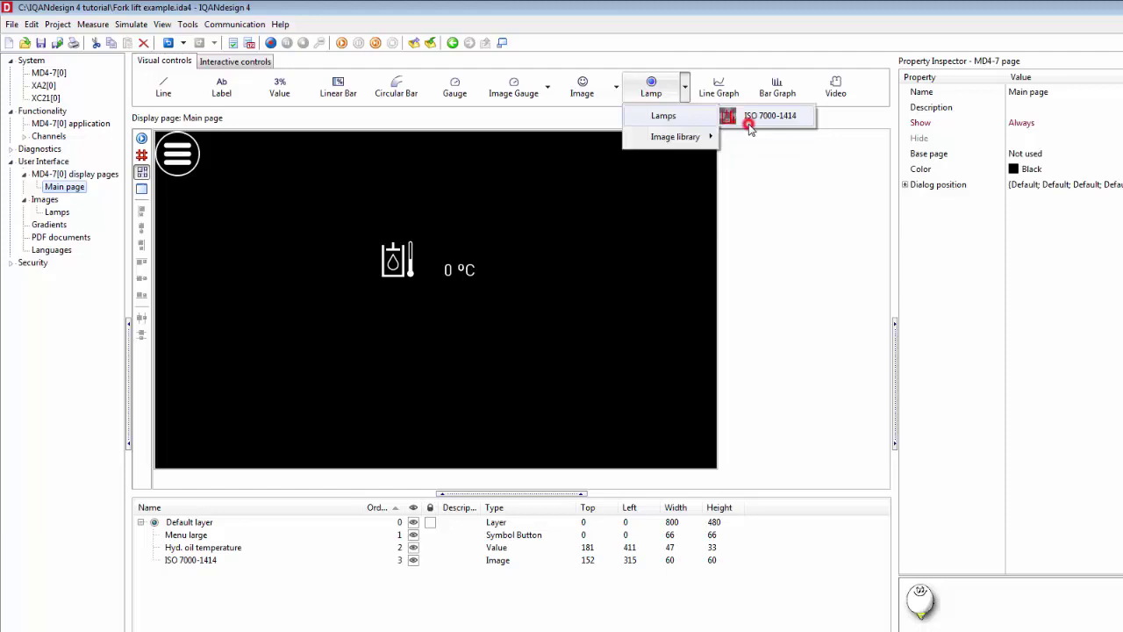
pyautogui.click(224, 186)
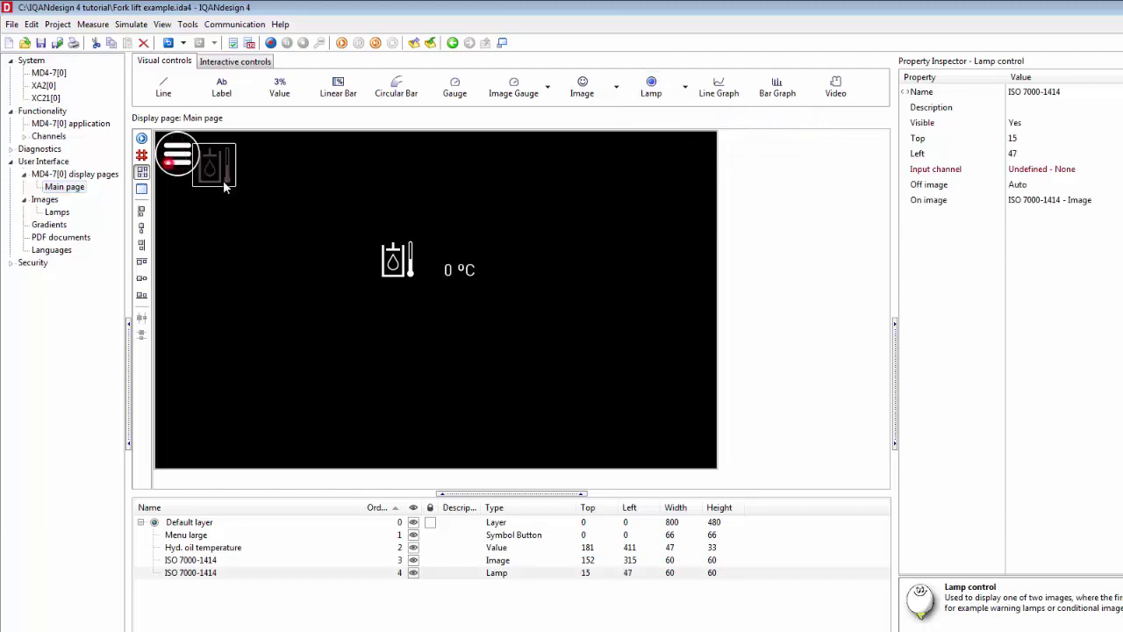
pyautogui.moveTo(224, 186); pyautogui.dragTo(228, 173)
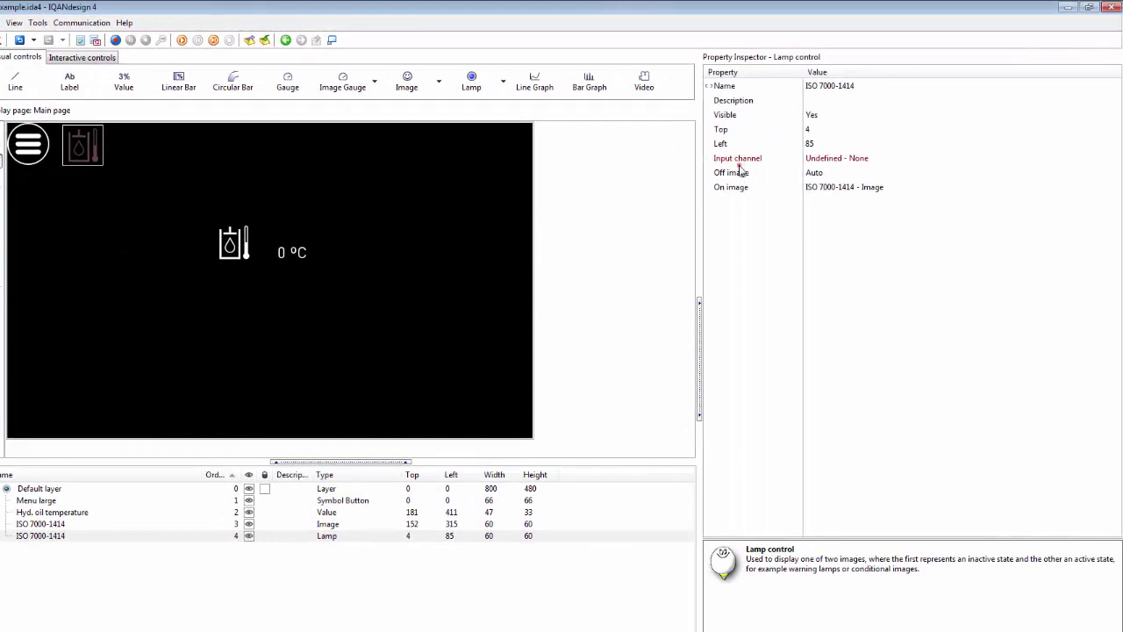
pyautogui.click(738, 164)
pyautogui.click(740, 172)
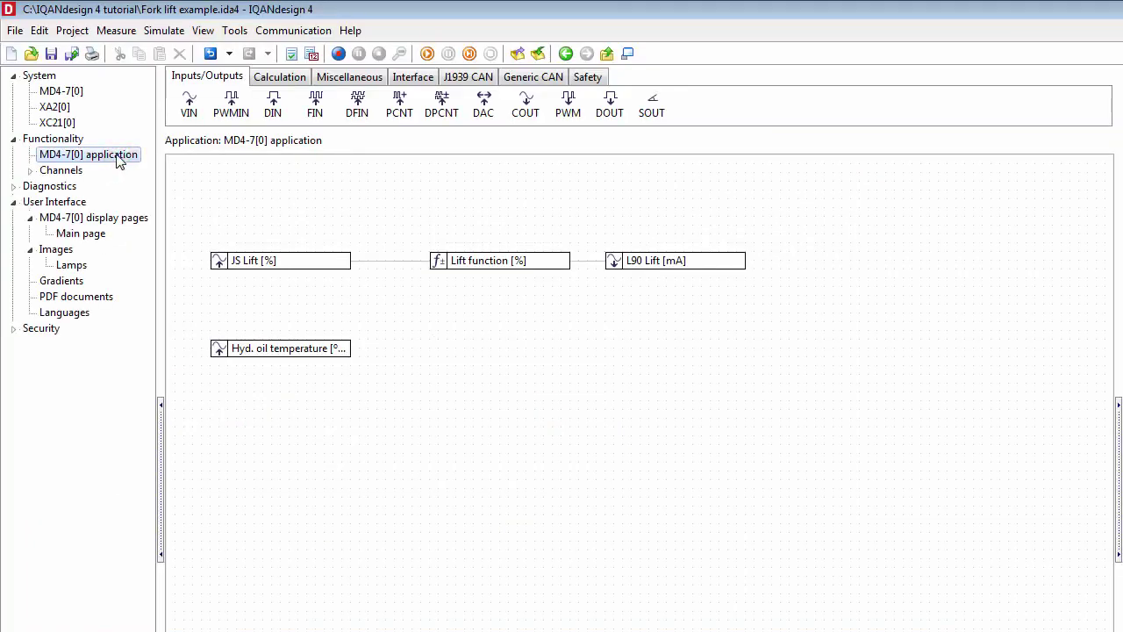
# Step: Add an internal digital channel named 'Hyd. oil temp. high' and open its object list
pyautogui.click(290, 79)
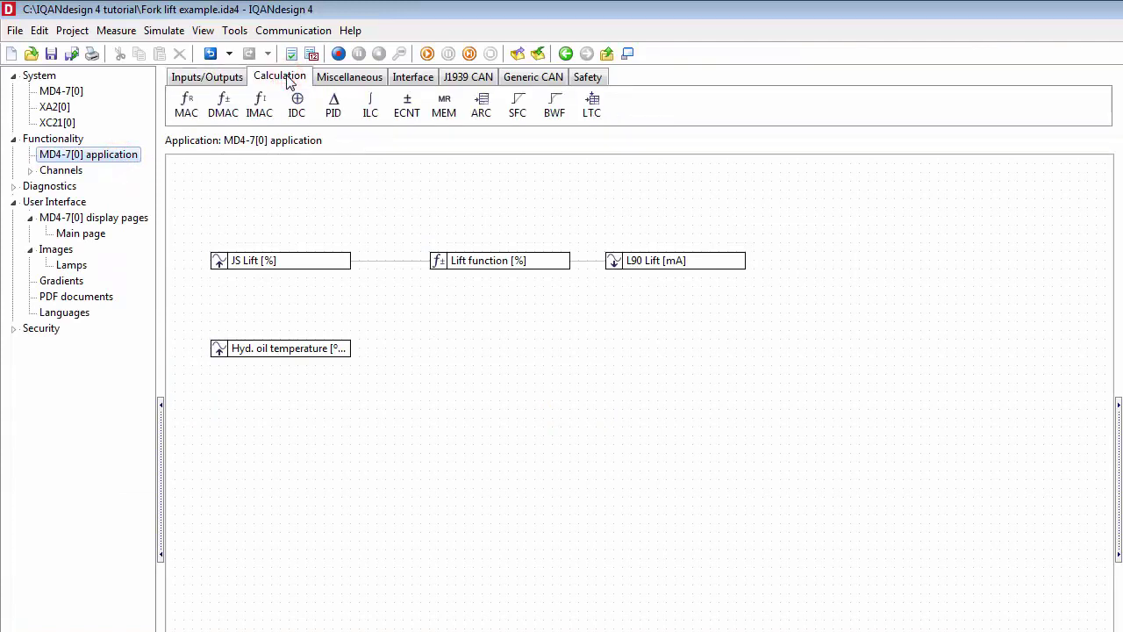
pyautogui.click(298, 106)
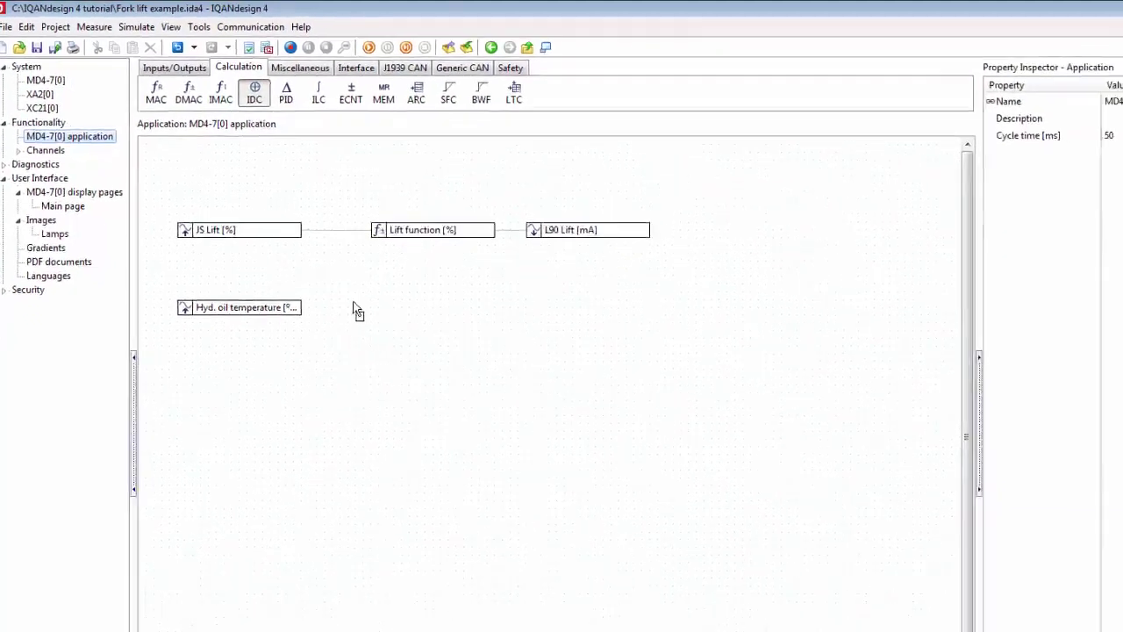
pyautogui.click(354, 307)
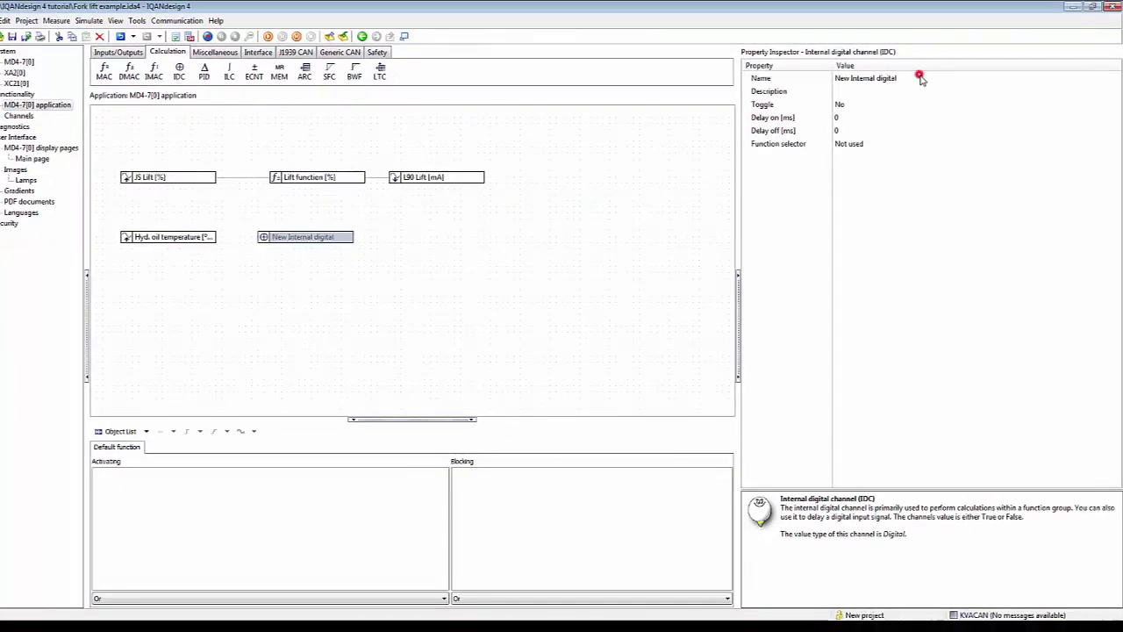
pyautogui.click(920, 78)
pyautogui.write('Hy')
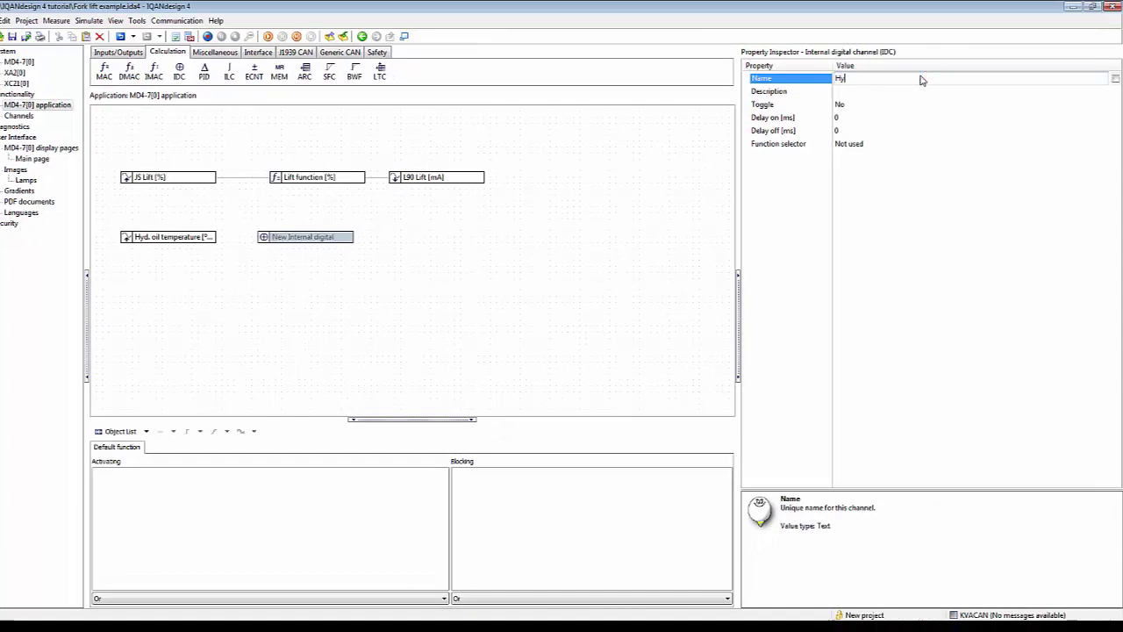
pyautogui.write('d. oil temp.')
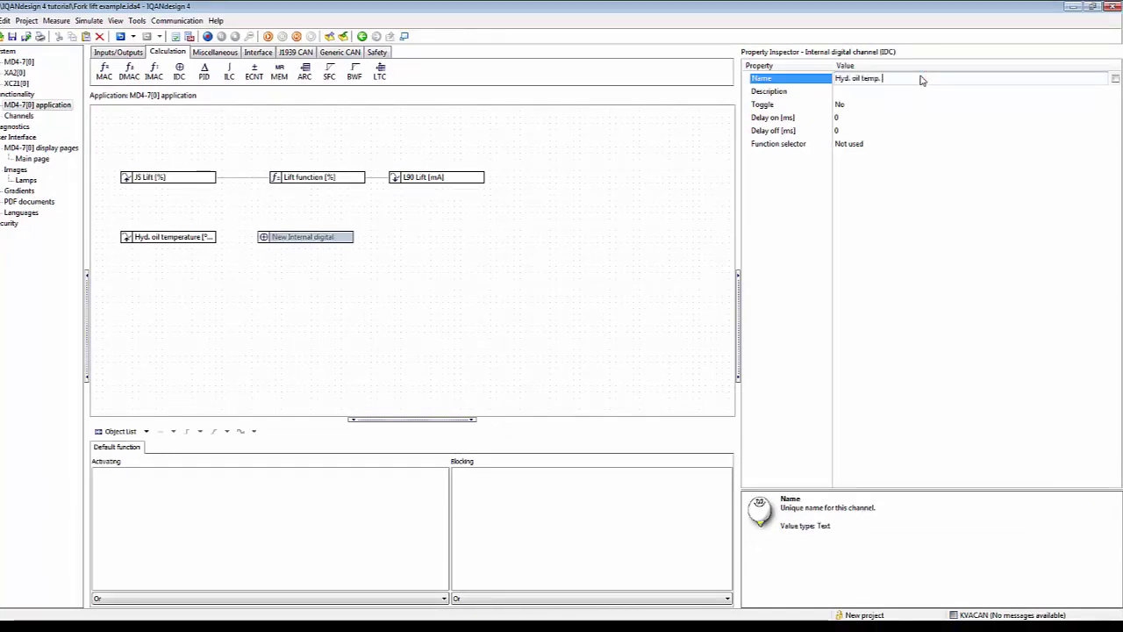
pyautogui.write(' high')
pyautogui.press('Return')
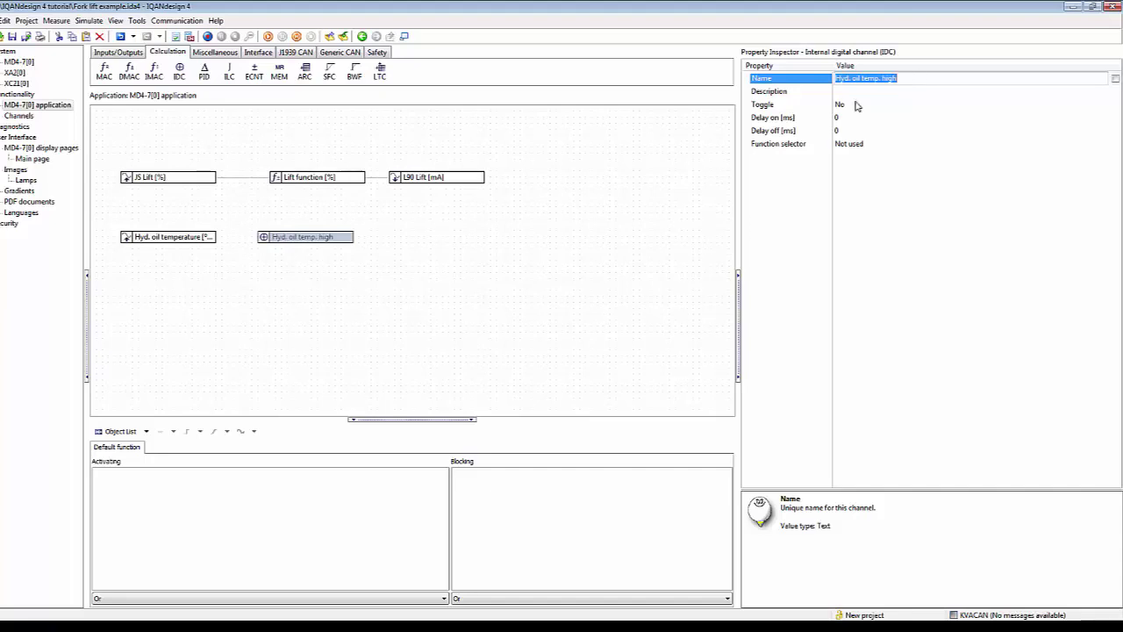
pyautogui.click(452, 267)
pyautogui.click(328, 235)
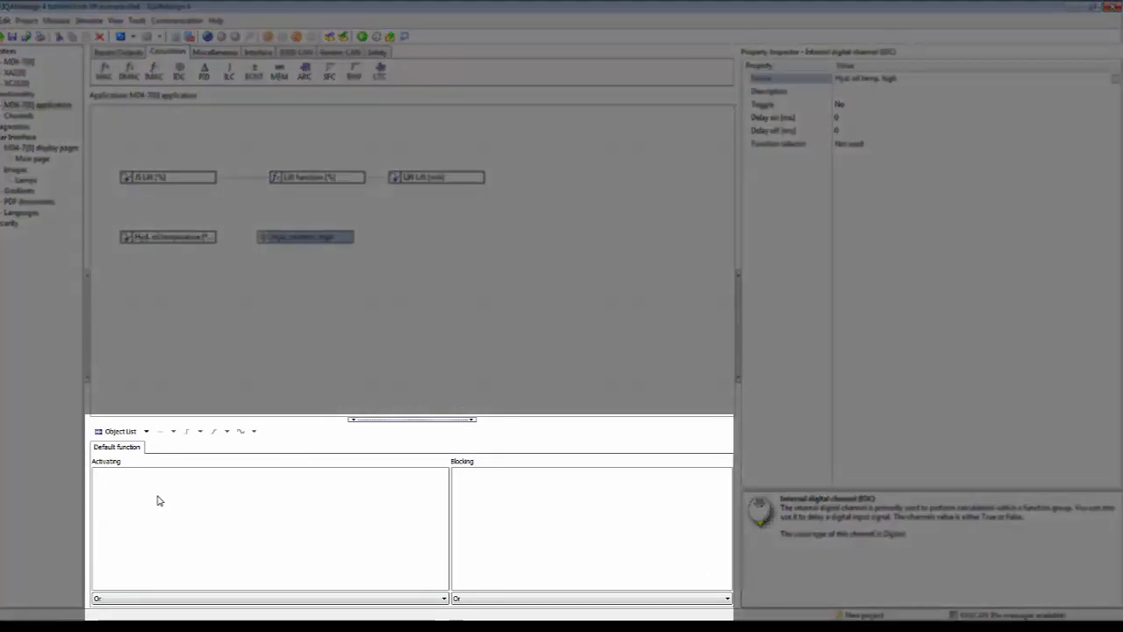
pyautogui.click(156, 496)
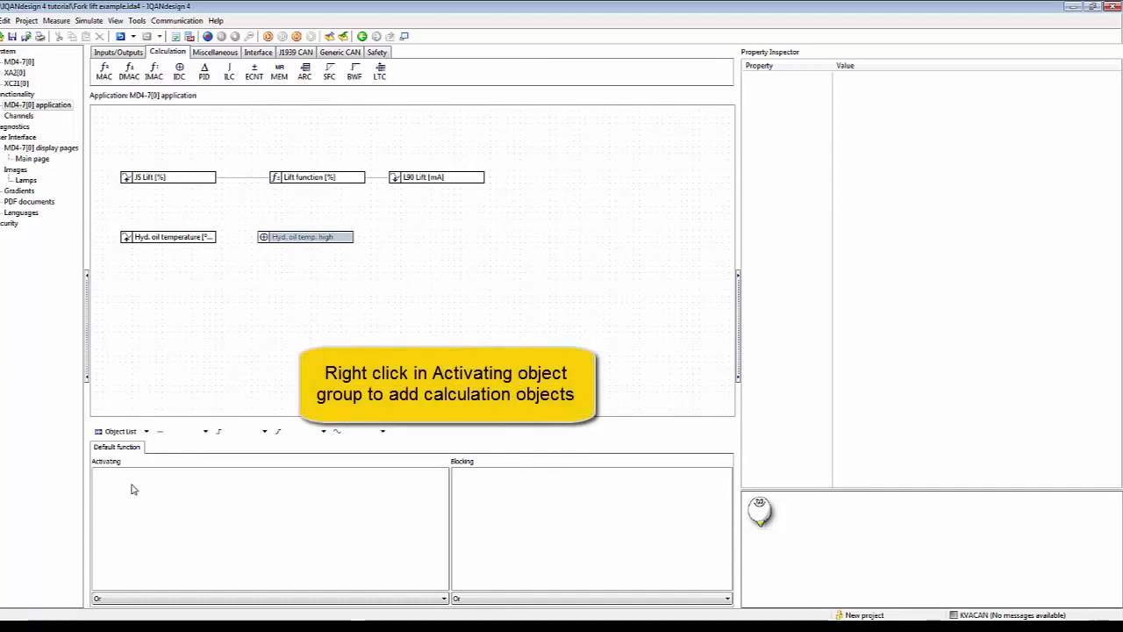
# Step: Add a math object to the Activating group using the relational > operator
pyautogui.rightClick(131, 488)
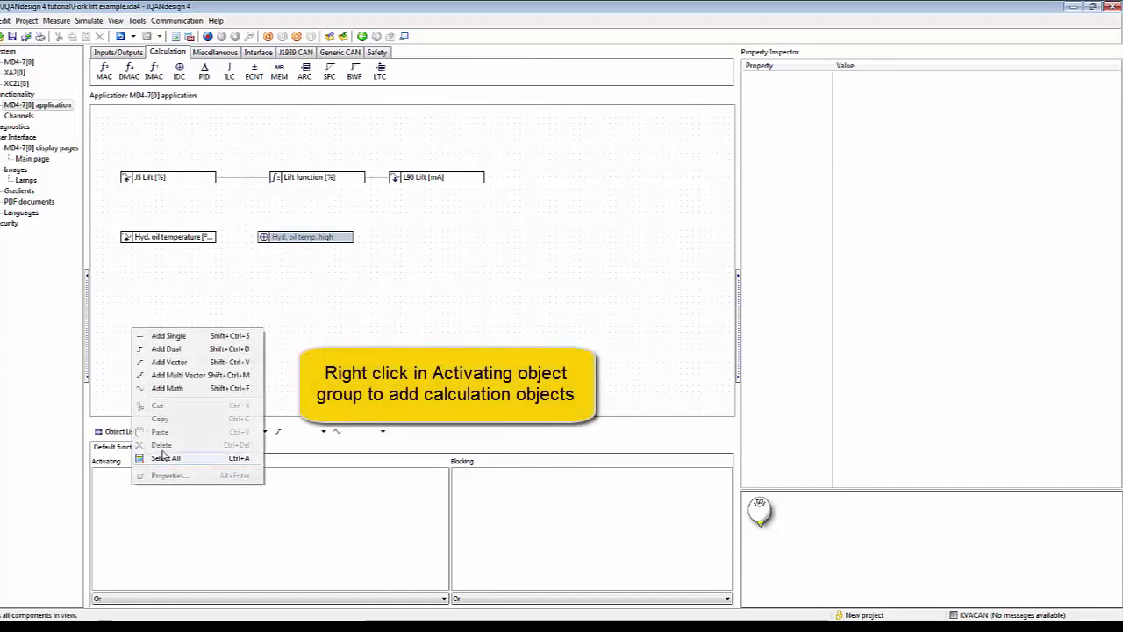
pyautogui.click(186, 388)
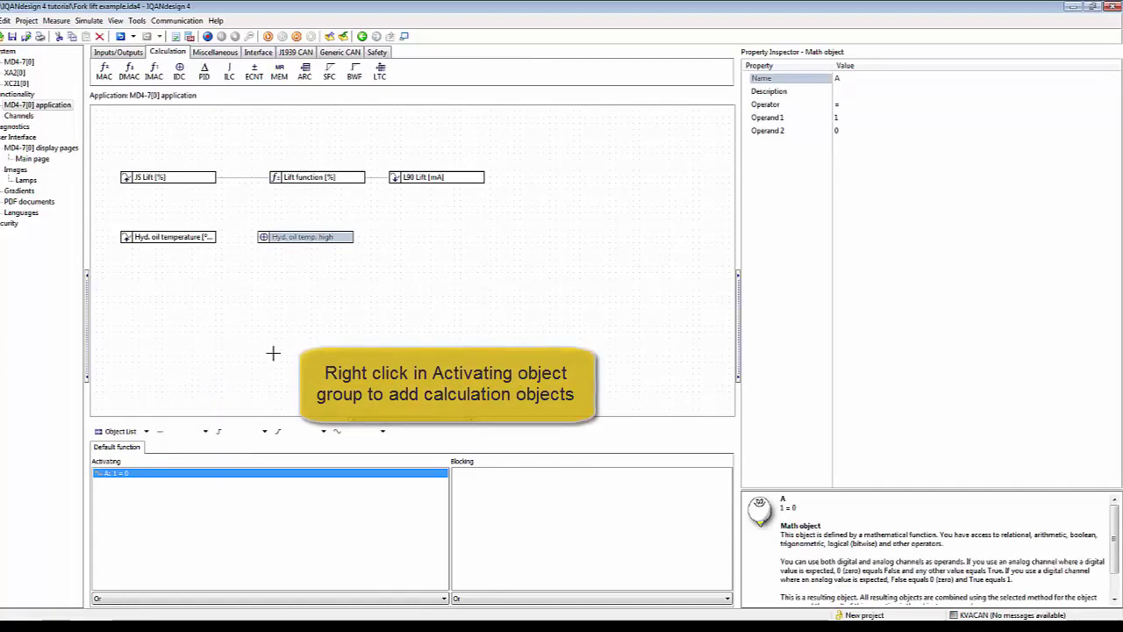
pyautogui.click(1054, 105)
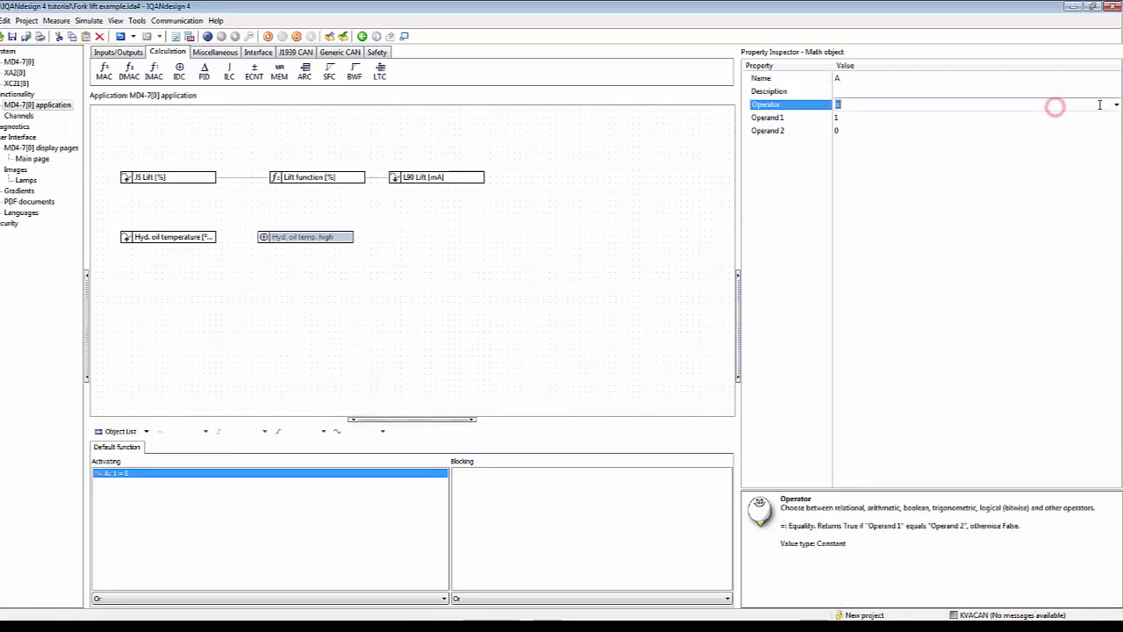
pyautogui.click(1116, 105)
pyautogui.moveTo(1057, 122)
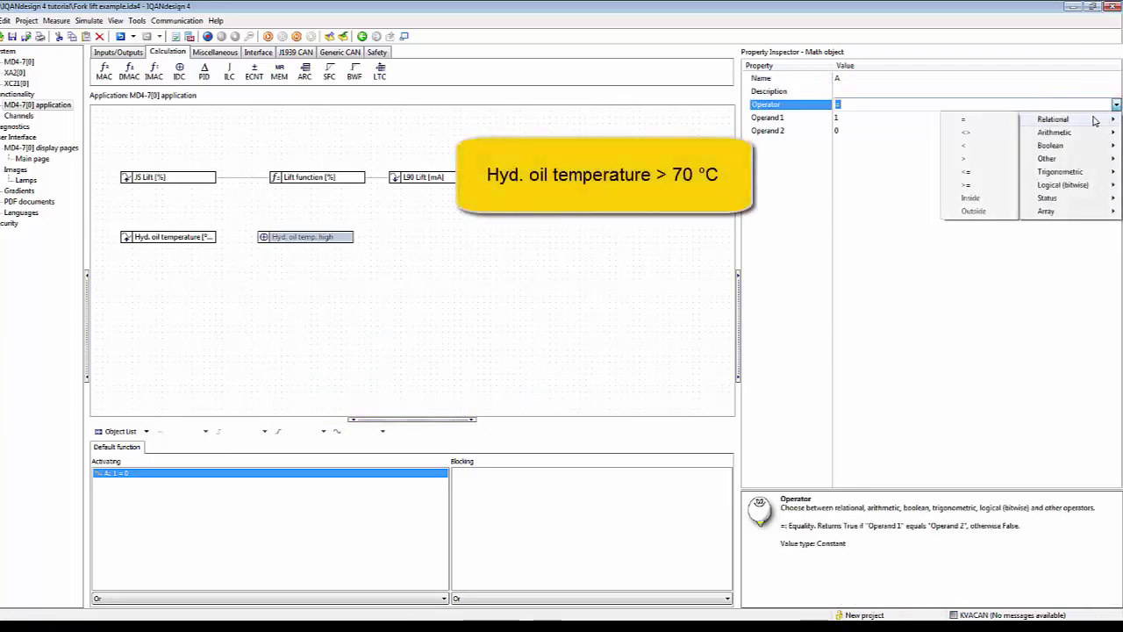
pyautogui.click(993, 158)
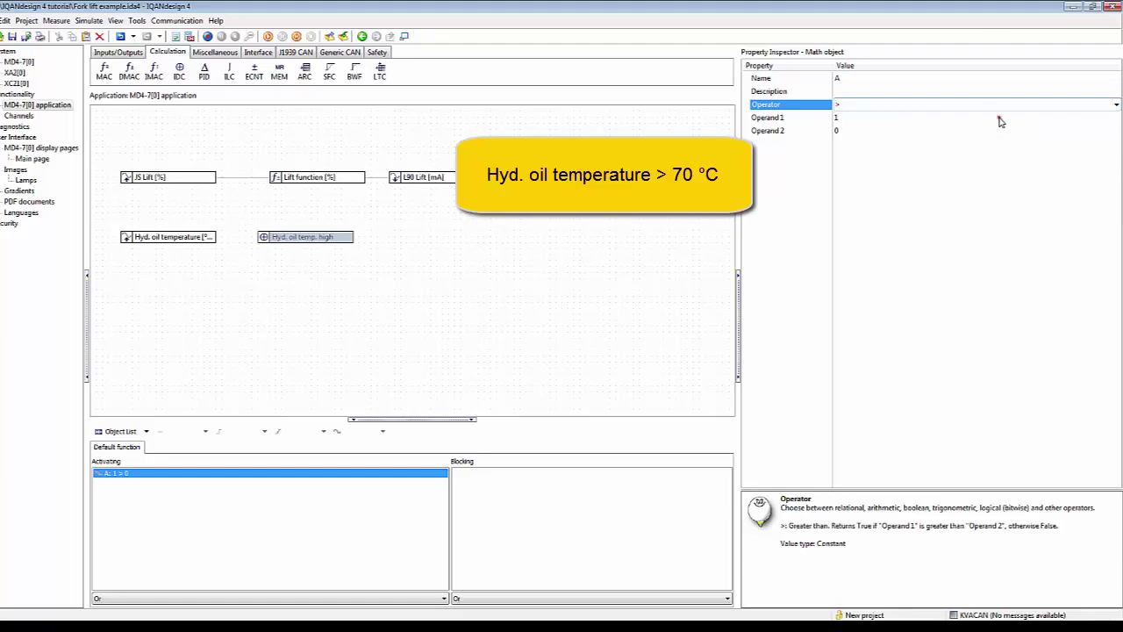
# Step: Compare Hyd. oil temperature [°C] against a threshold of 70
pyautogui.click(999, 118)
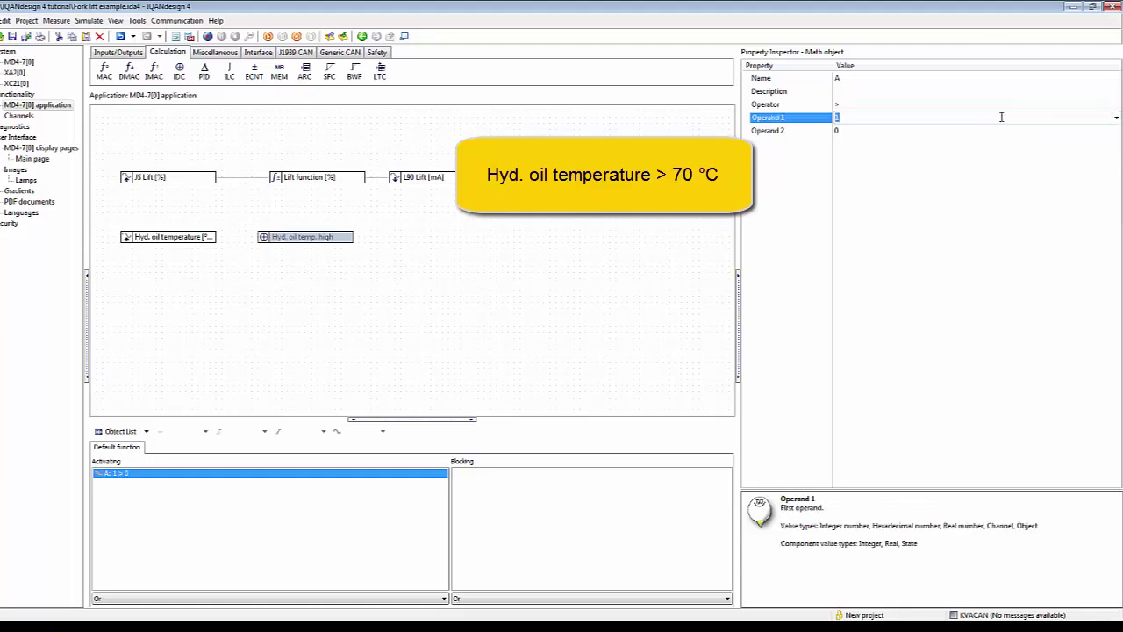
pyautogui.click(1116, 118)
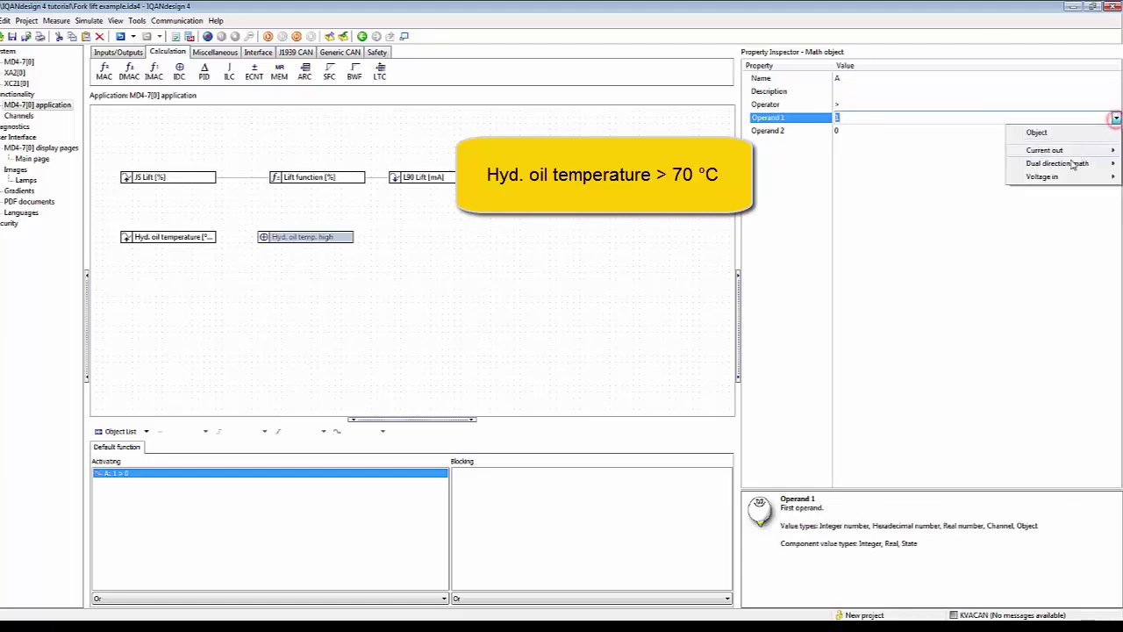
pyautogui.moveTo(1059, 179)
pyautogui.click(974, 179)
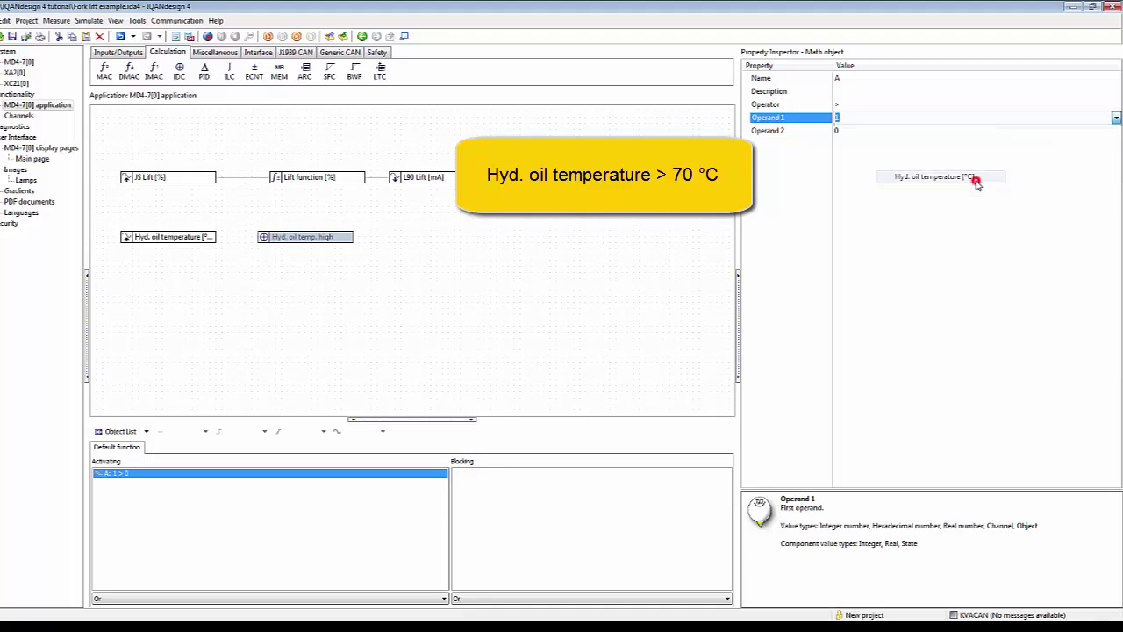
pyautogui.click(933, 132)
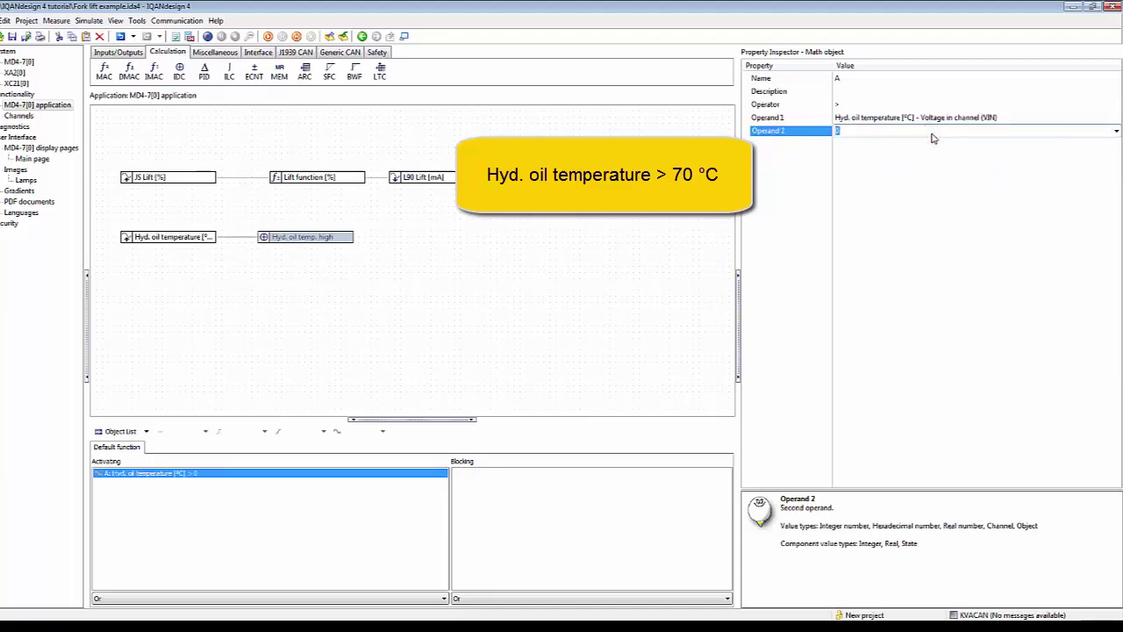
pyautogui.write('7')
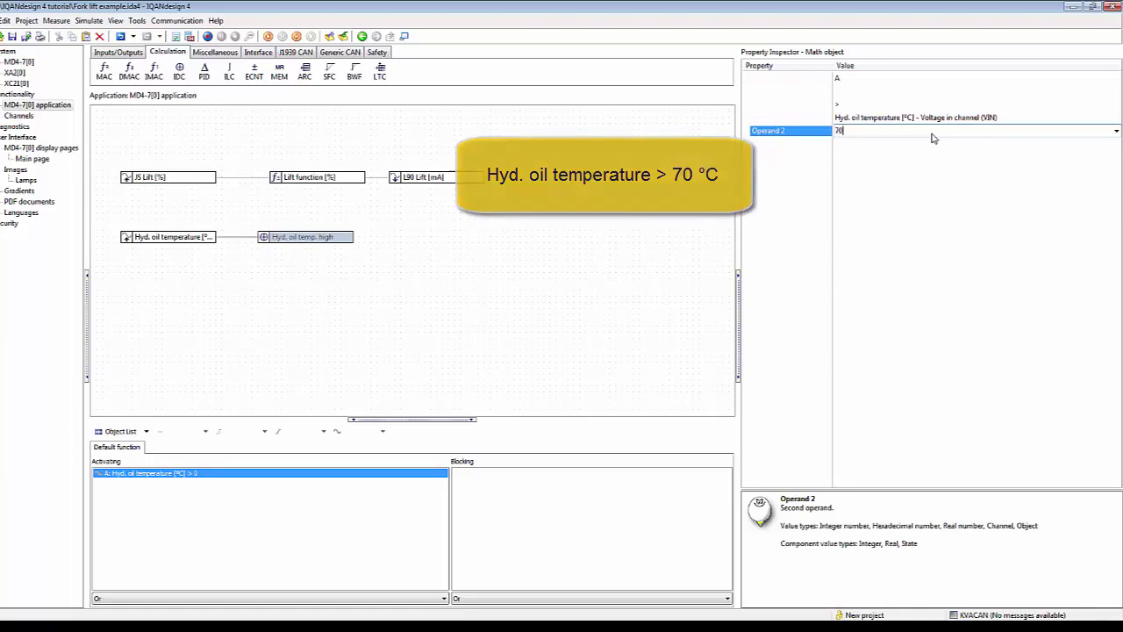
pyautogui.click(333, 280)
pyautogui.click(322, 237)
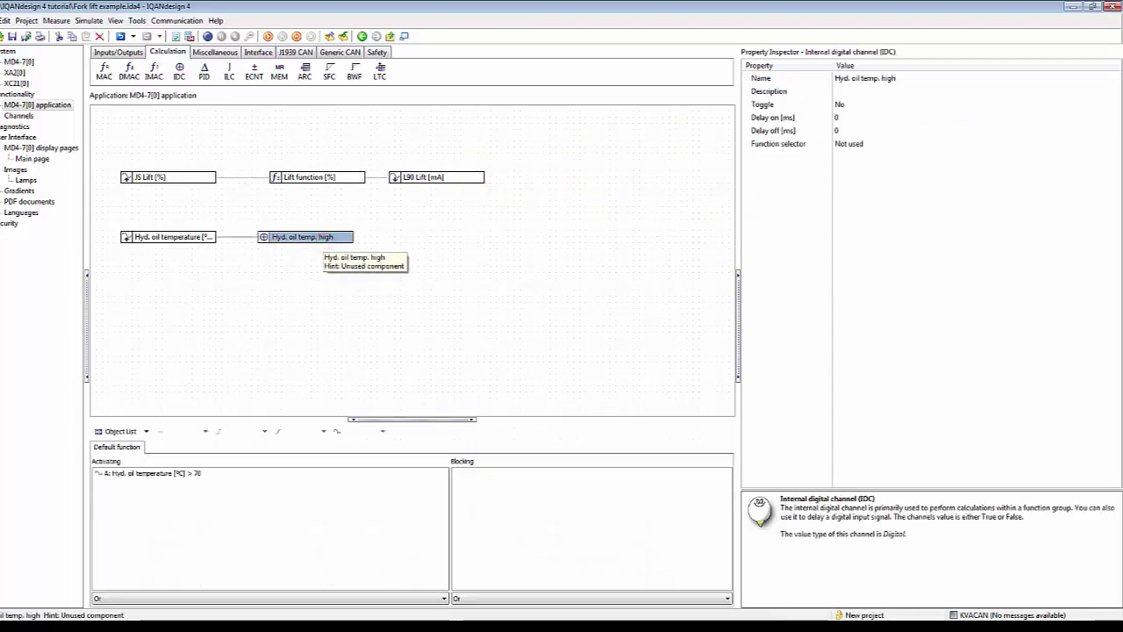
# Step: Drive the Main page warning lamp with Hyd. oil temp. high and launch the simulation
pyautogui.click(39, 160)
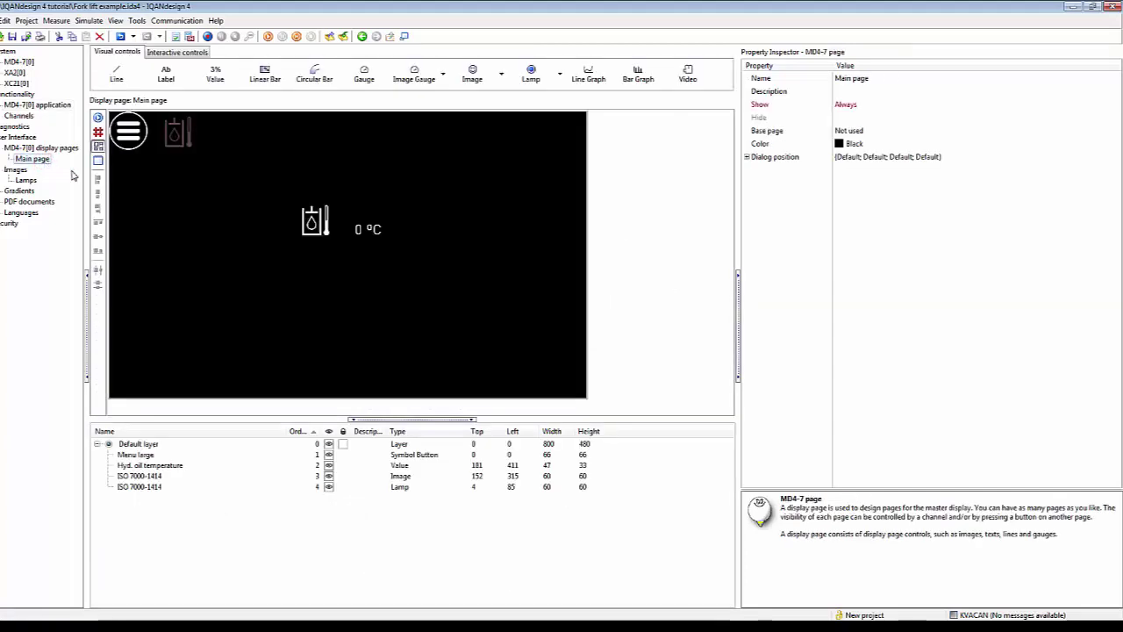
pyautogui.click(174, 143)
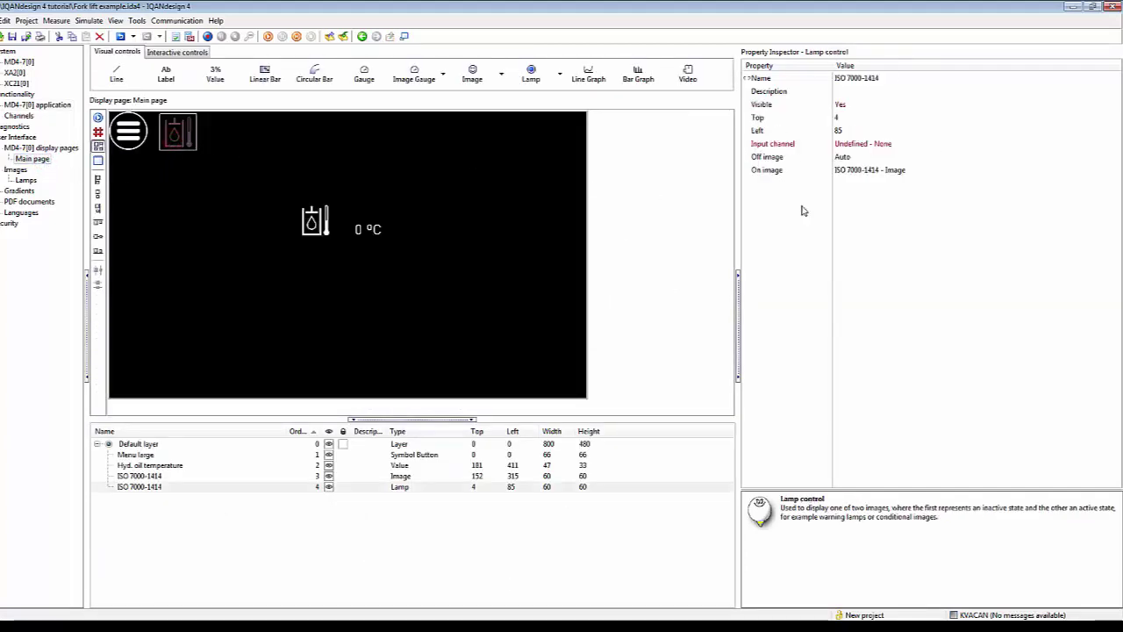
pyautogui.click(962, 143)
pyautogui.click(1115, 143)
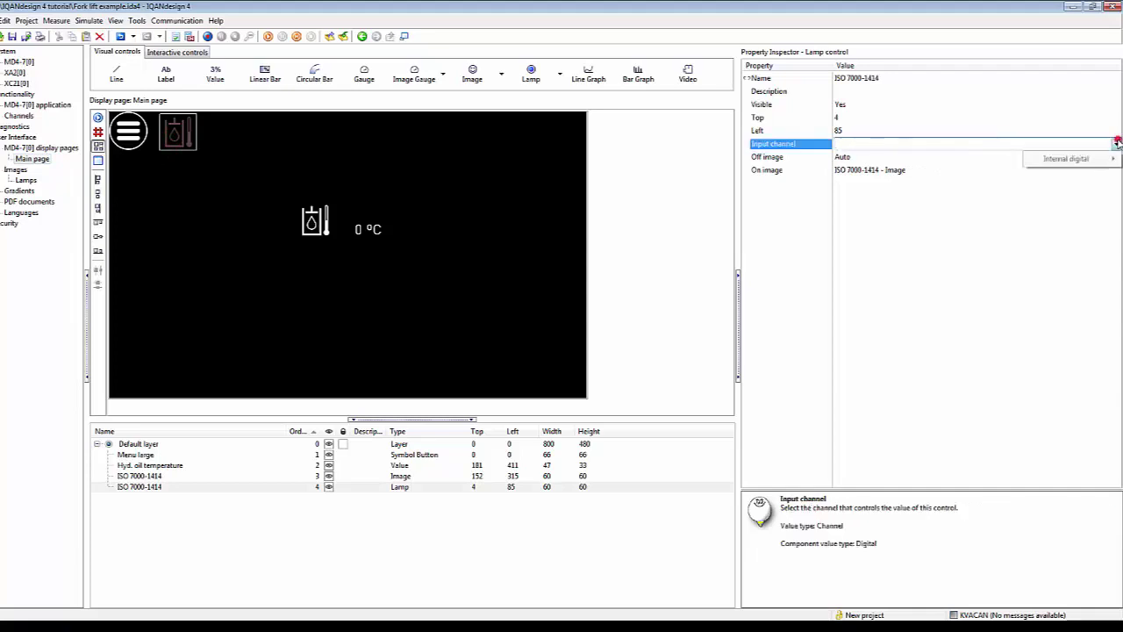
pyautogui.moveTo(1087, 164)
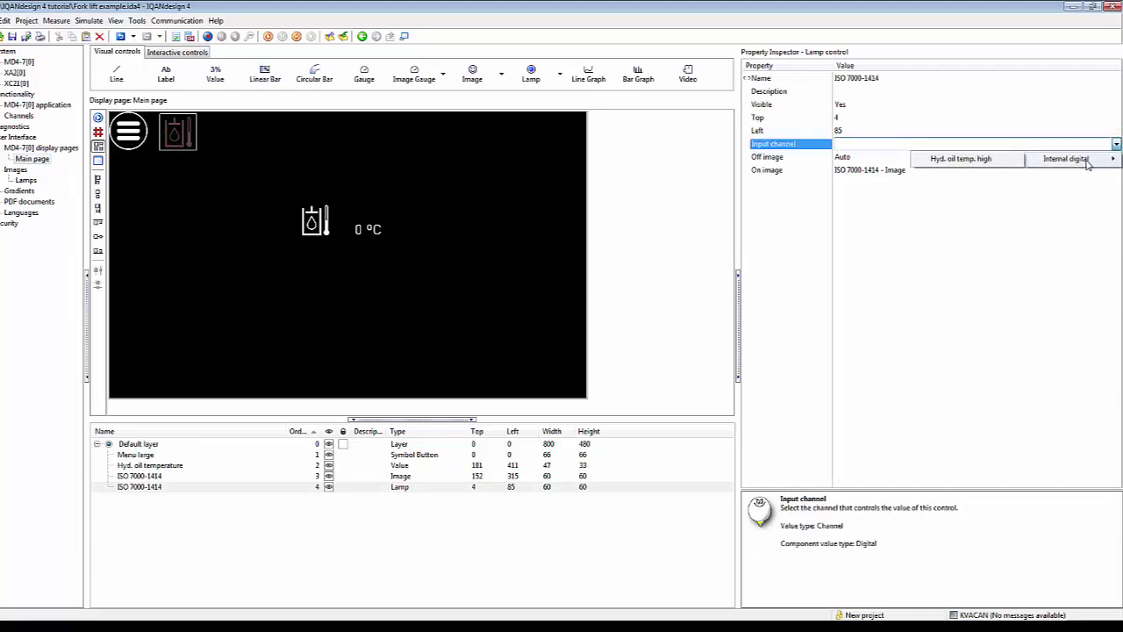
pyautogui.click(1007, 160)
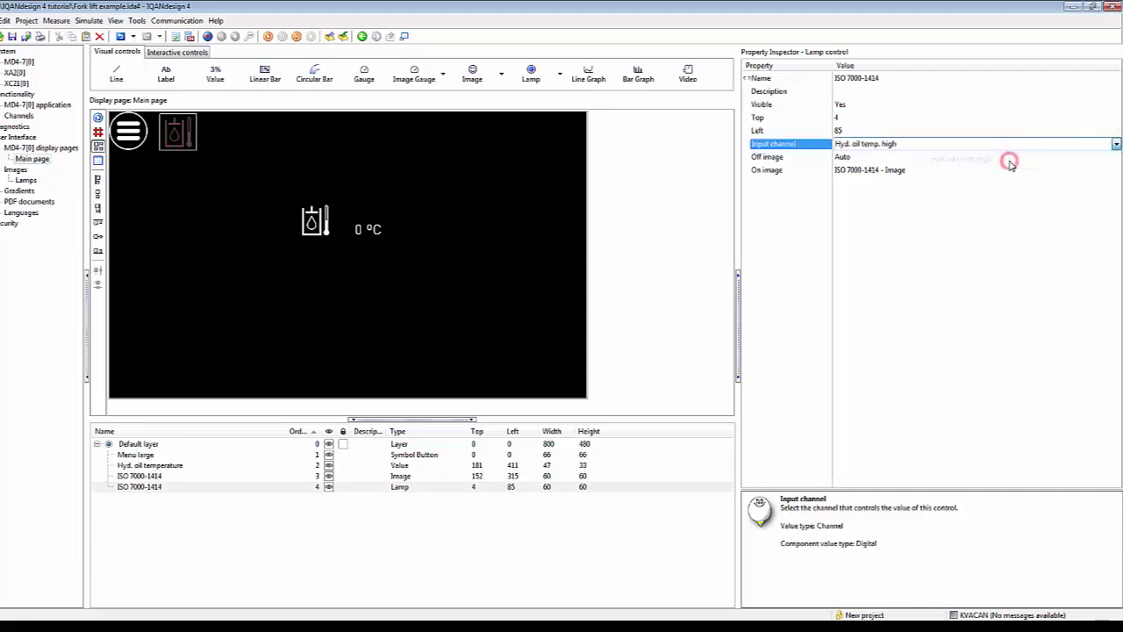
pyautogui.click(424, 186)
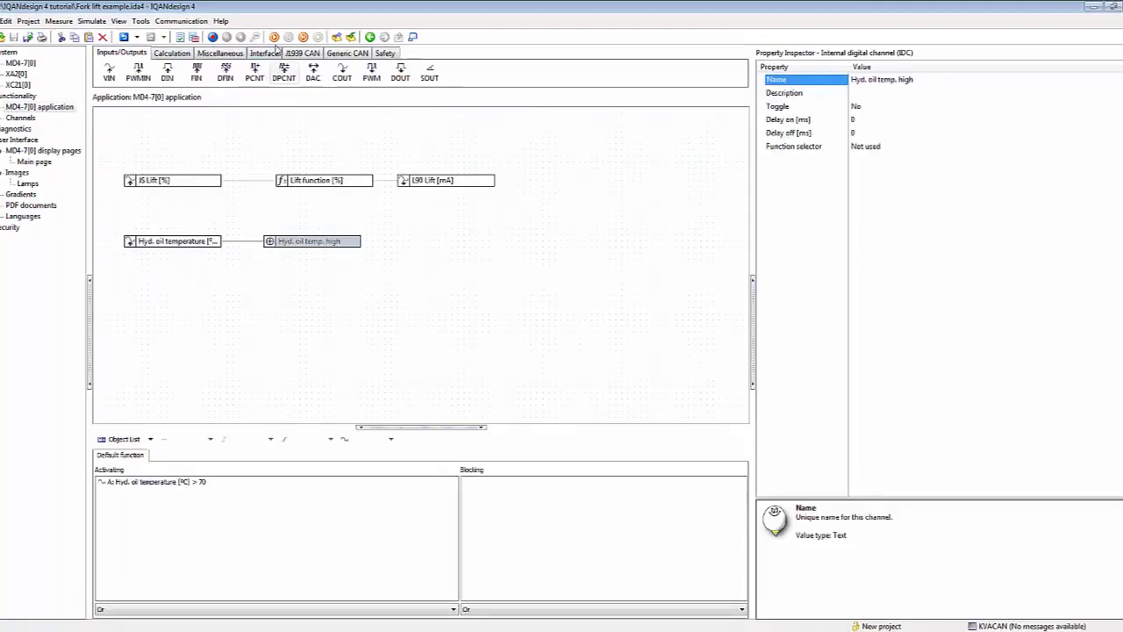
pyautogui.click(275, 38)
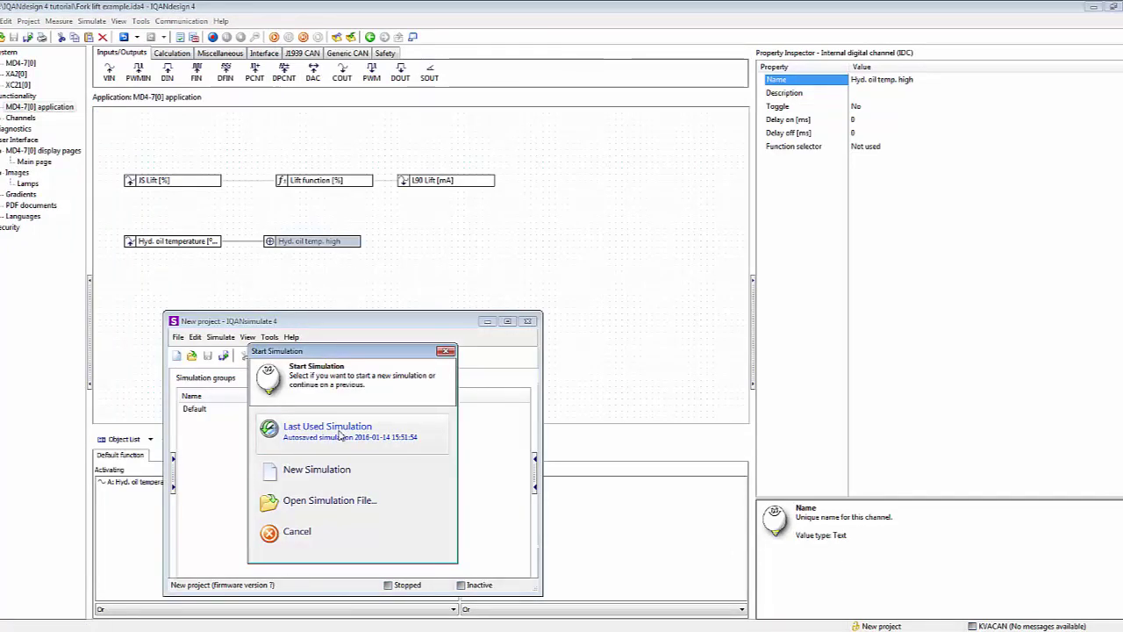
# Step: Run the last used simulation, dismiss the Low error popup, and raise Hyd. oil temperature to 64 °C
pyautogui.click(339, 434)
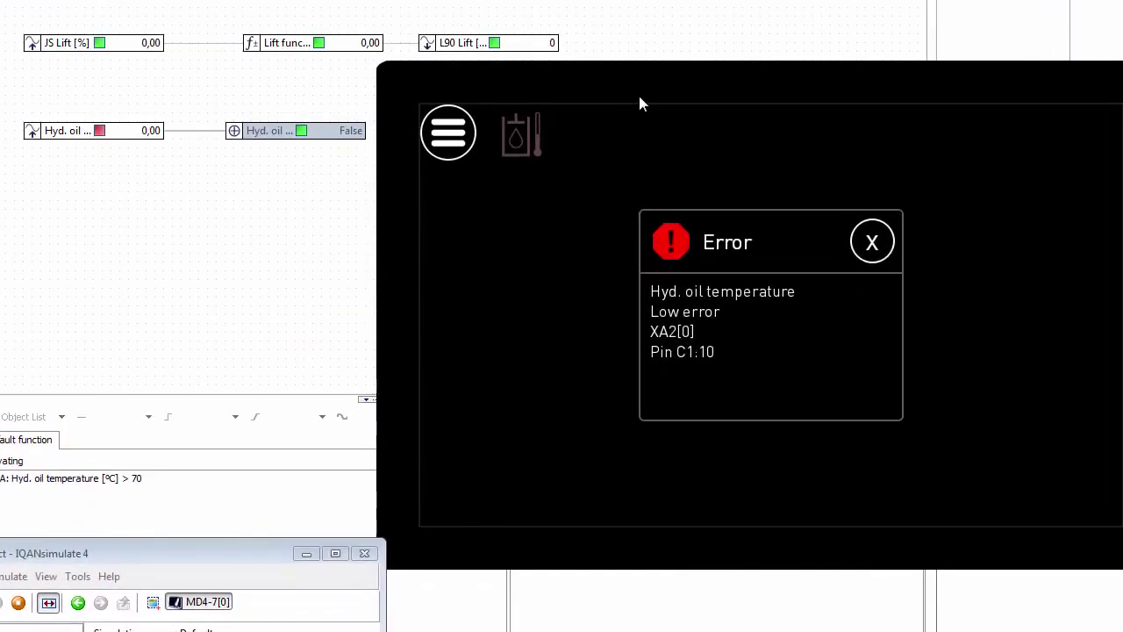
pyautogui.moveTo(637, 101); pyautogui.dragTo(624, 75)
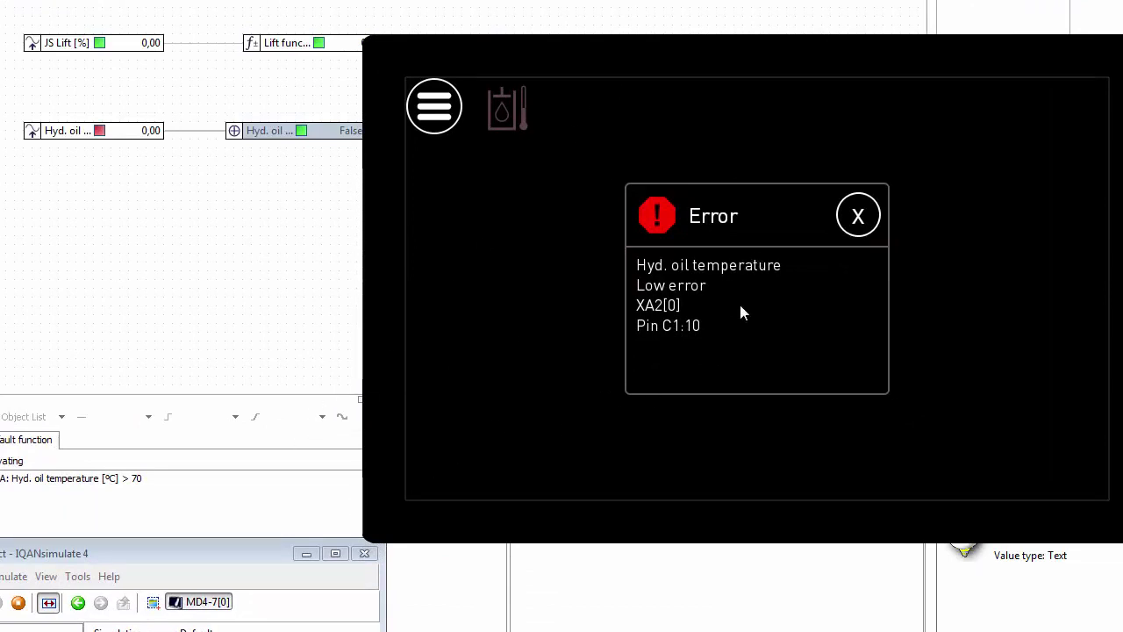
pyautogui.click(847, 225)
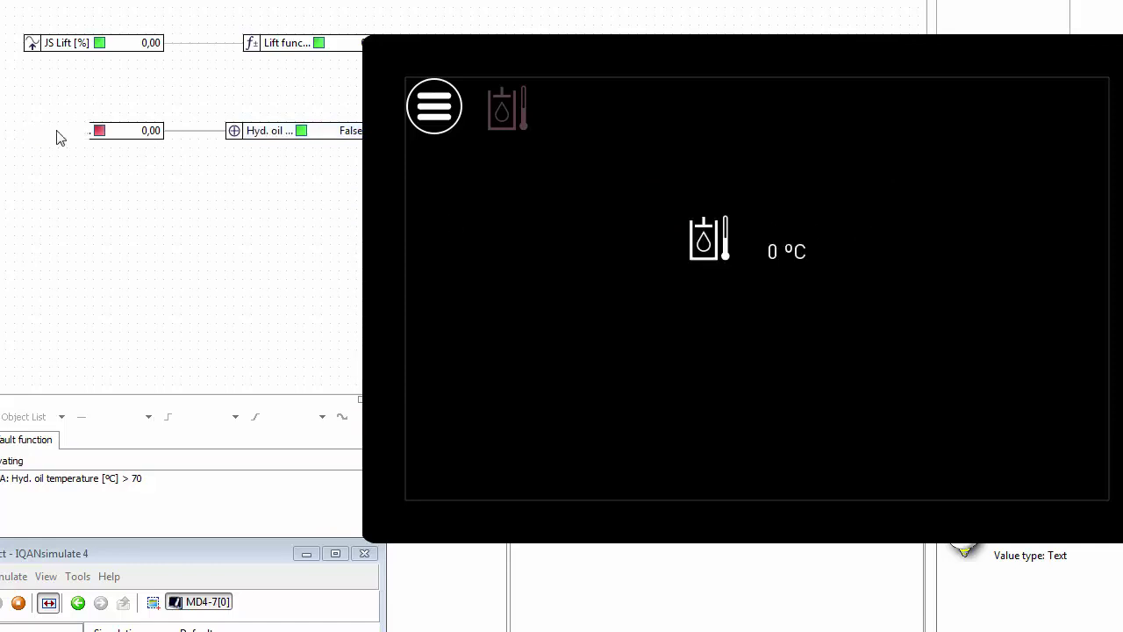
pyautogui.click(34, 131)
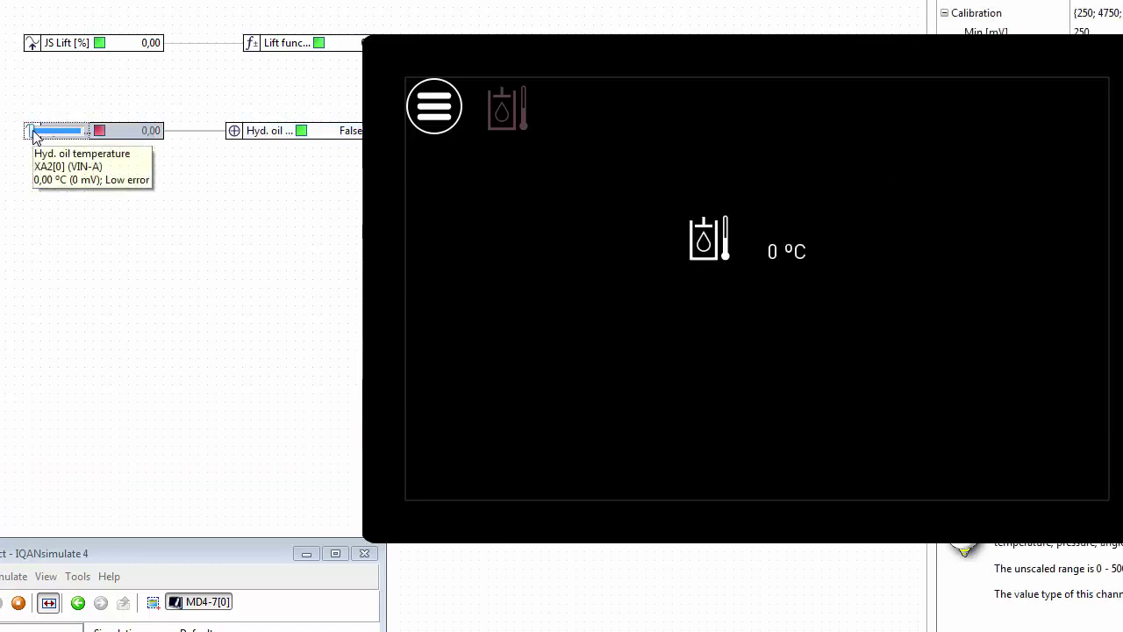
pyautogui.moveTo(33, 132); pyautogui.dragTo(61, 142)
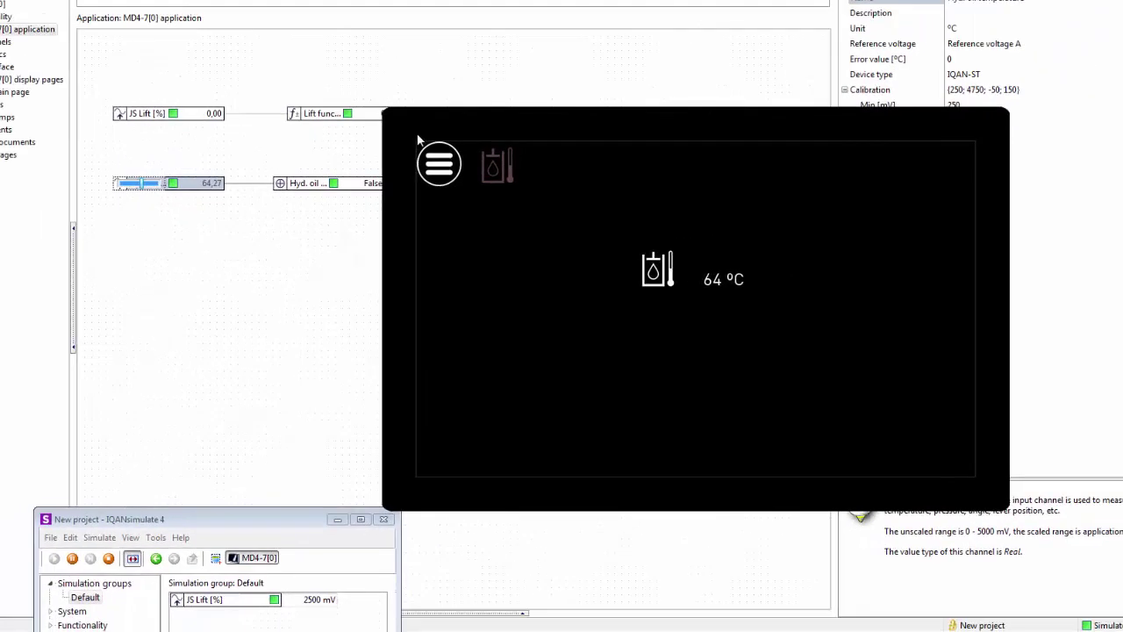
pyautogui.moveTo(418, 141); pyautogui.dragTo(524, 143)
# Step: Select Hyd. oil temp. high to show its single Activating condition A: Hyd. oil temperature > 70
pyautogui.click(338, 186)
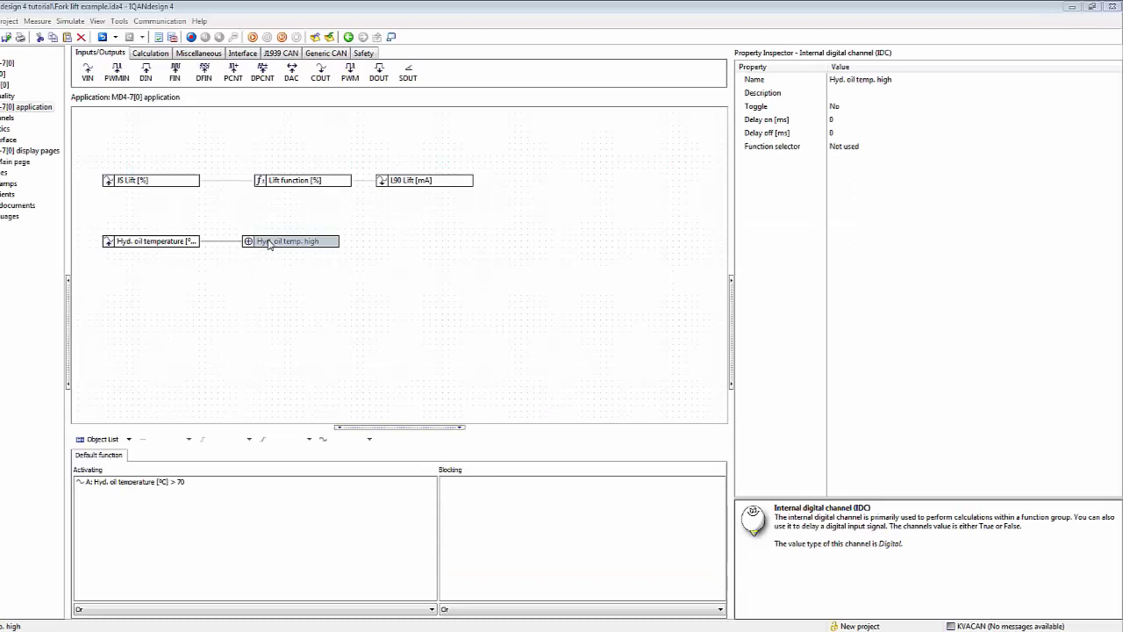
pyautogui.click(211, 517)
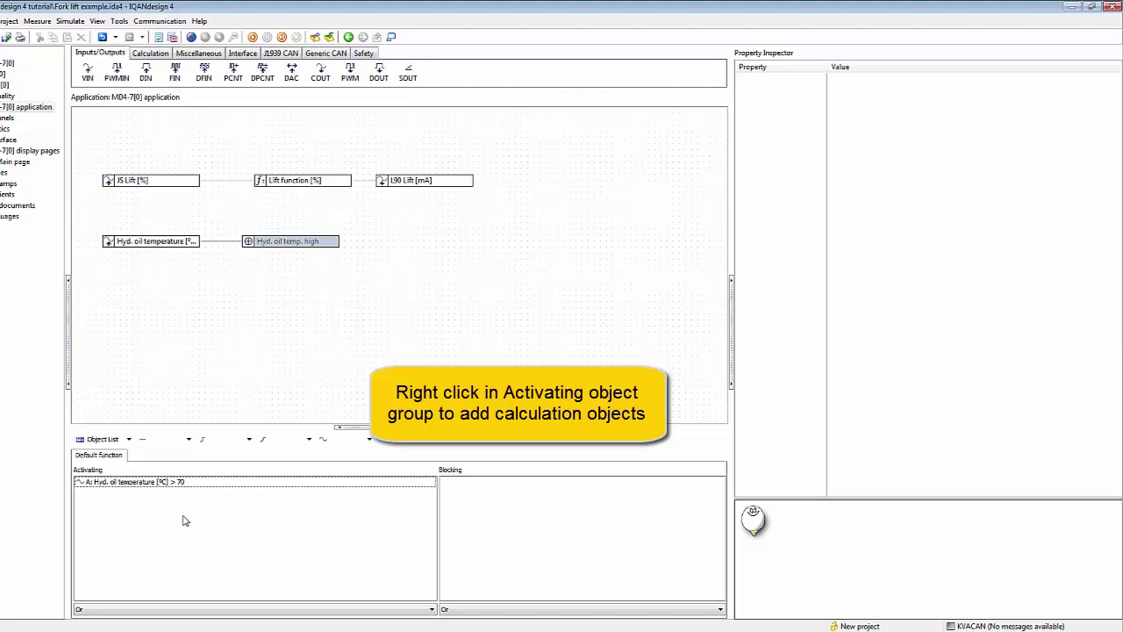
# Step: Add a second Activating math object B with the Status = operator
pyautogui.rightClick(184, 520)
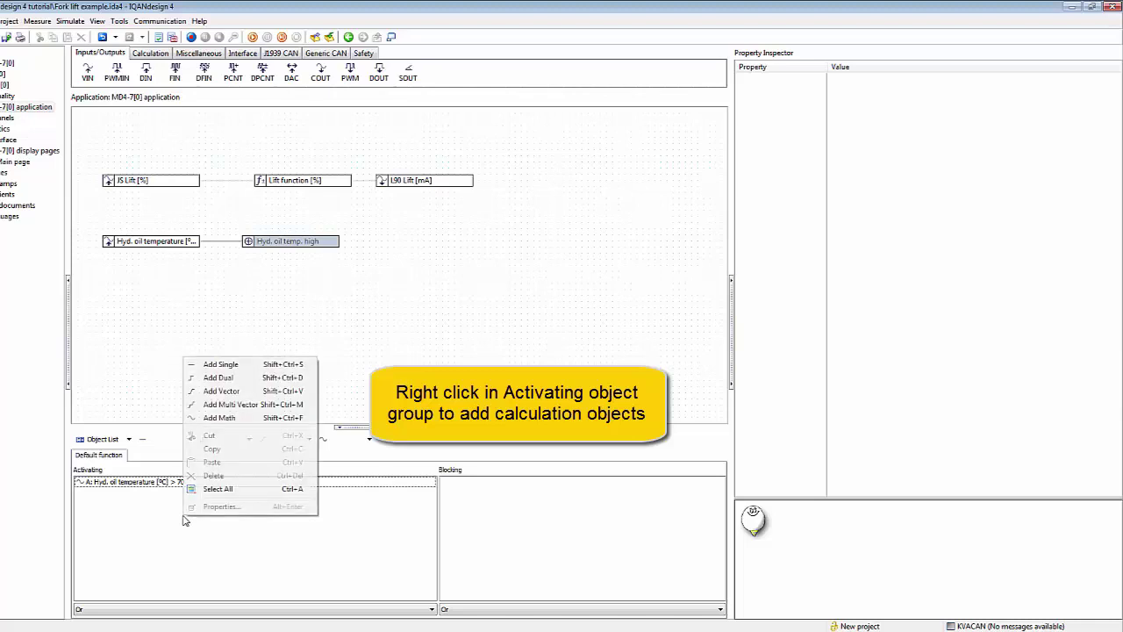
pyautogui.click(220, 417)
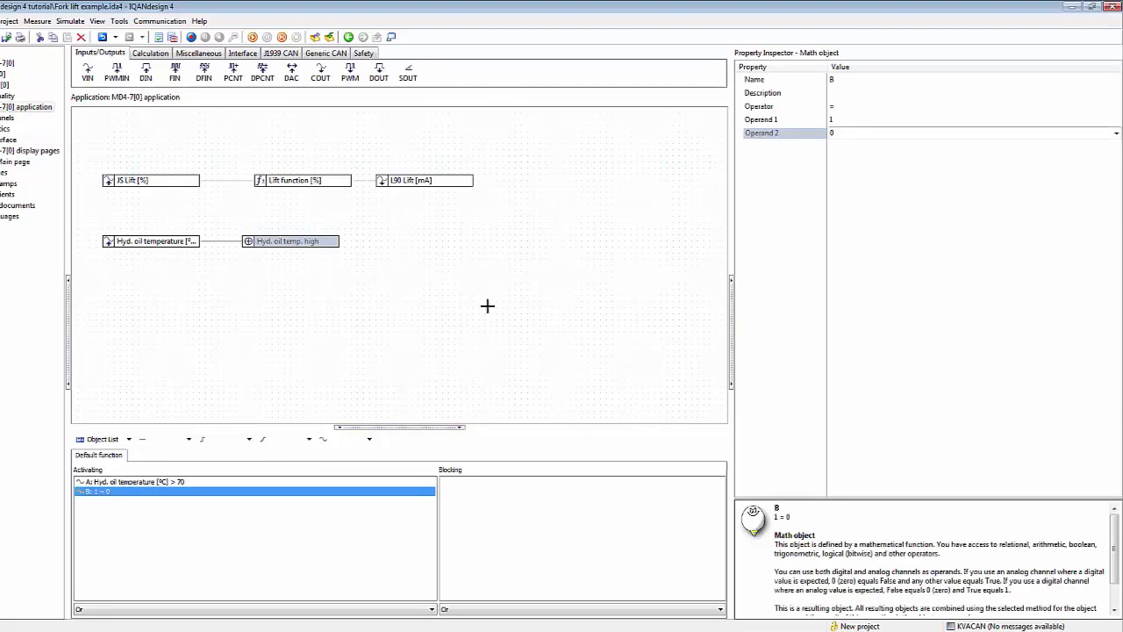
pyautogui.click(978, 107)
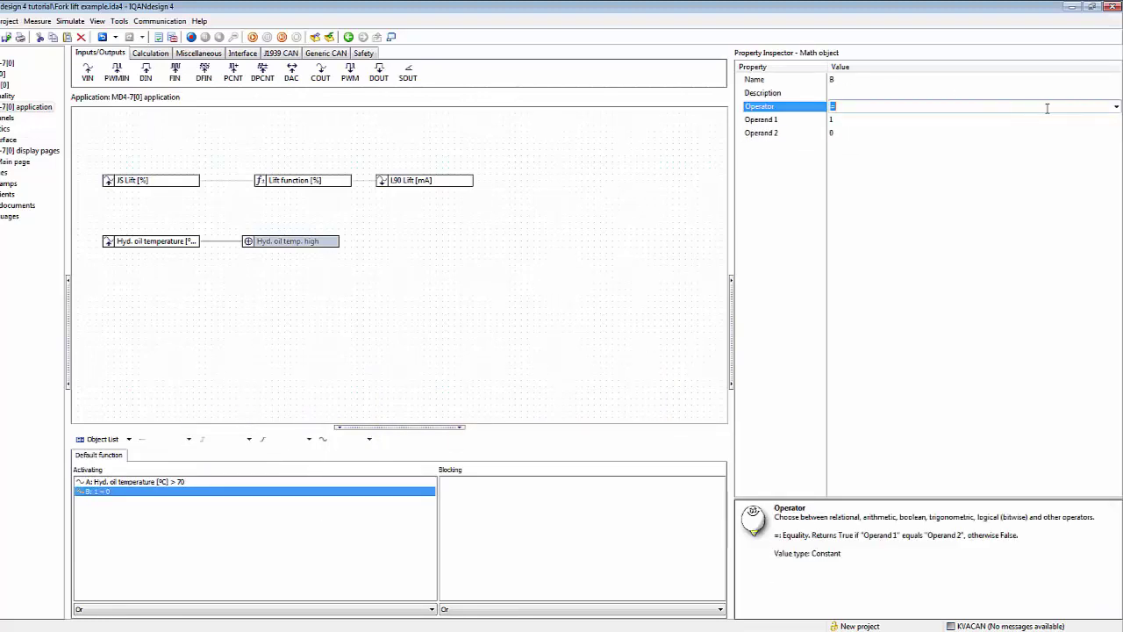
pyautogui.click(1115, 107)
pyautogui.moveTo(1090, 202)
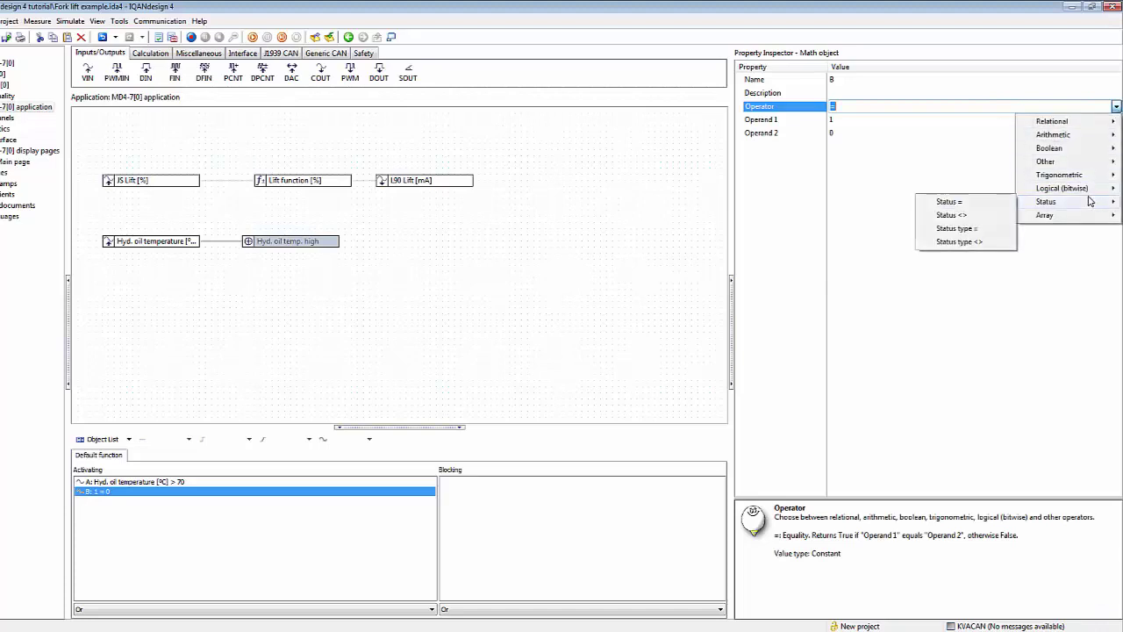
pyautogui.click(1005, 202)
# Step: Set condition B's operands to Hyd. oil temperature and Low error
pyautogui.click(1007, 120)
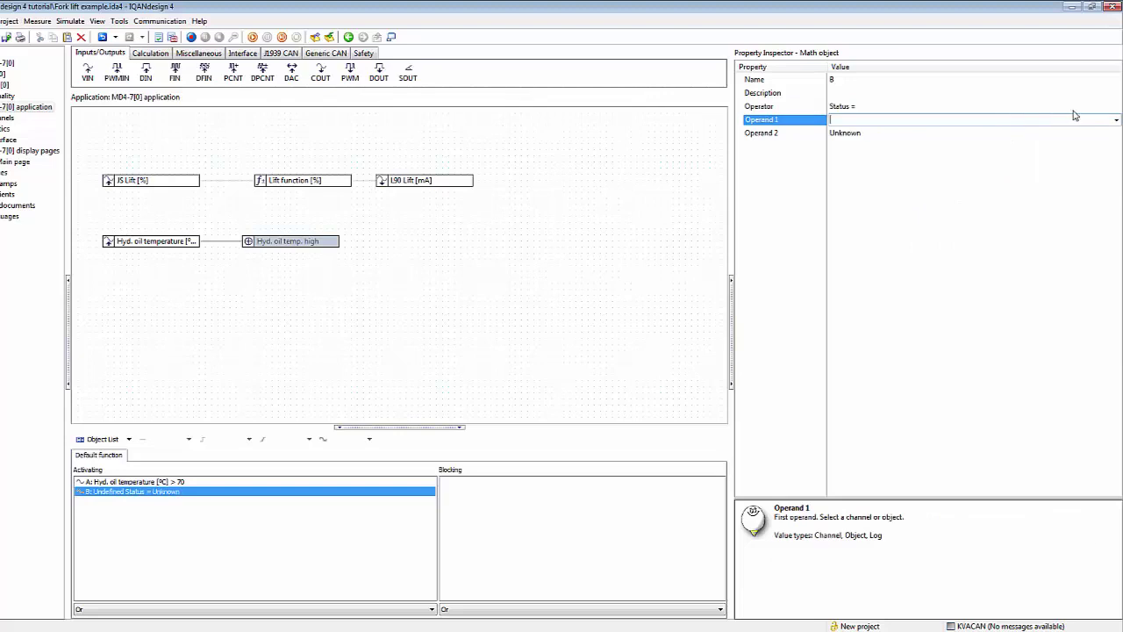
pyautogui.click(1115, 119)
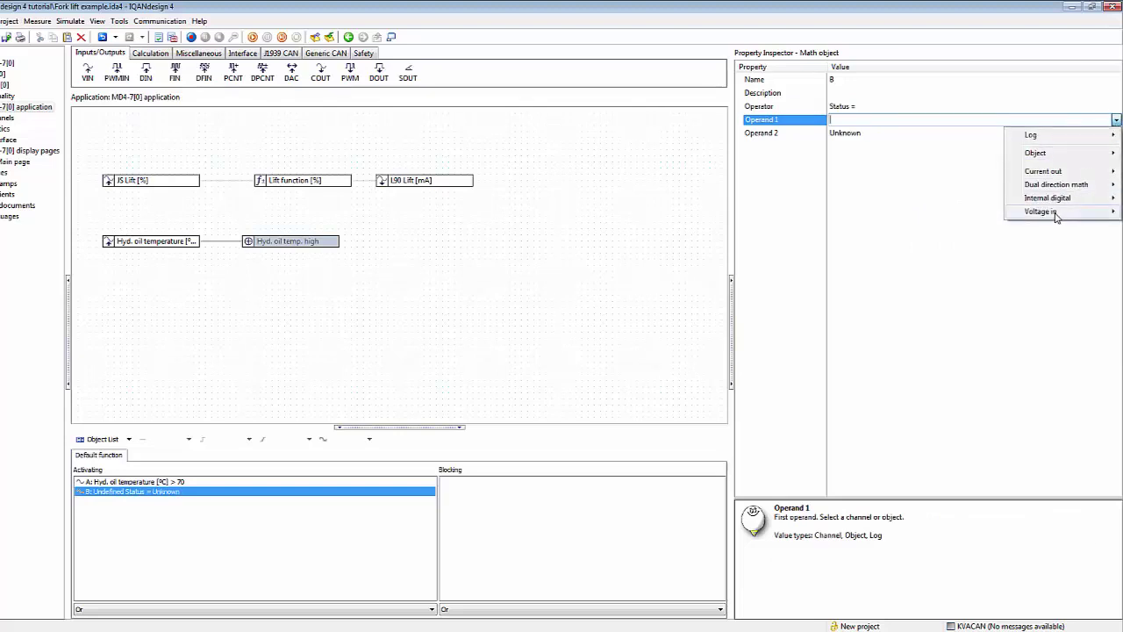
pyautogui.moveTo(1041, 211)
pyautogui.click(969, 214)
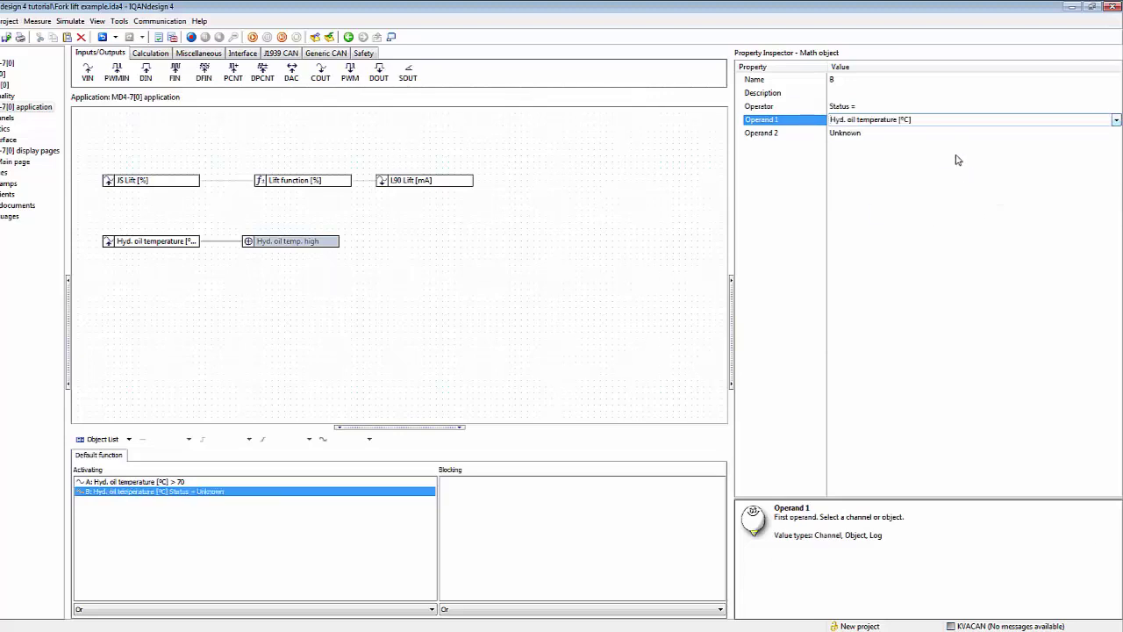
pyautogui.click(949, 133)
pyautogui.click(1115, 134)
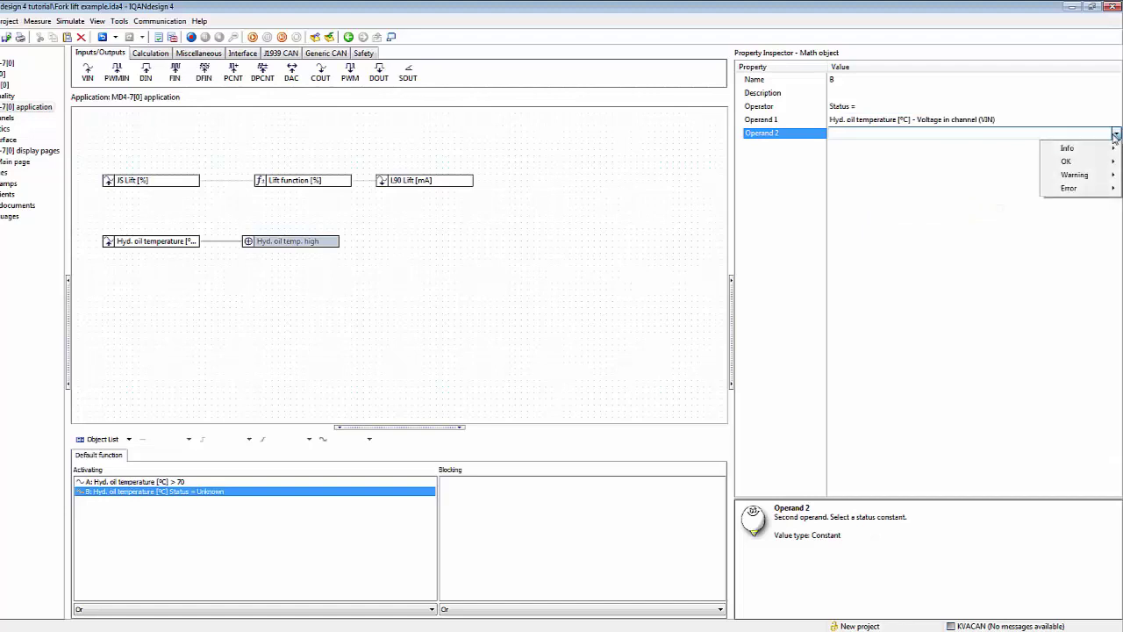
pyautogui.moveTo(1087, 191)
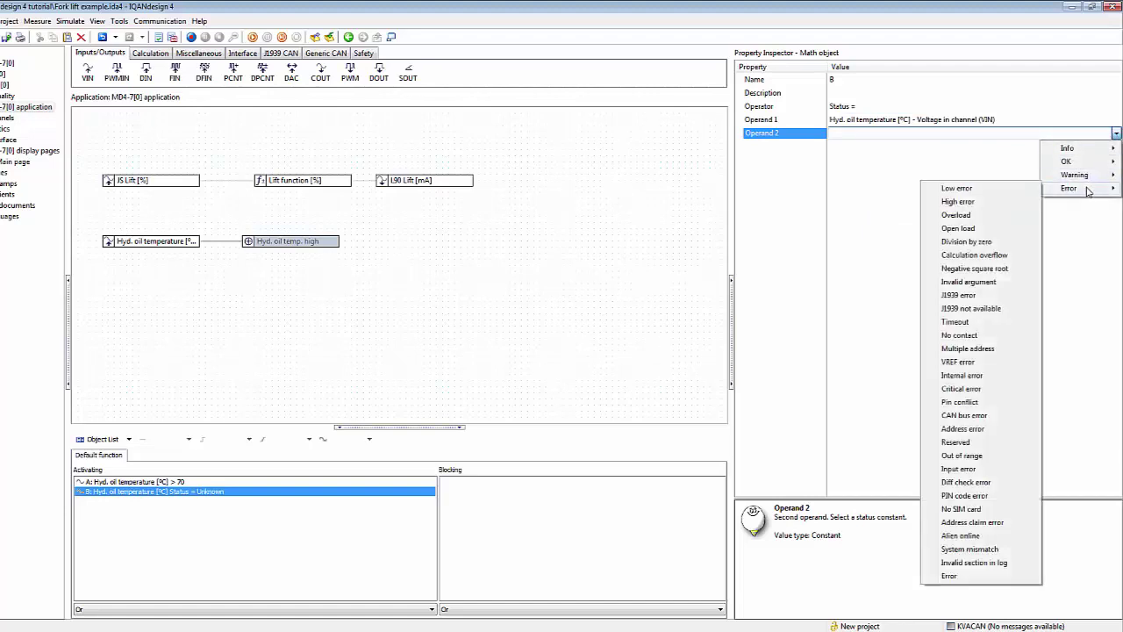
pyautogui.click(1013, 190)
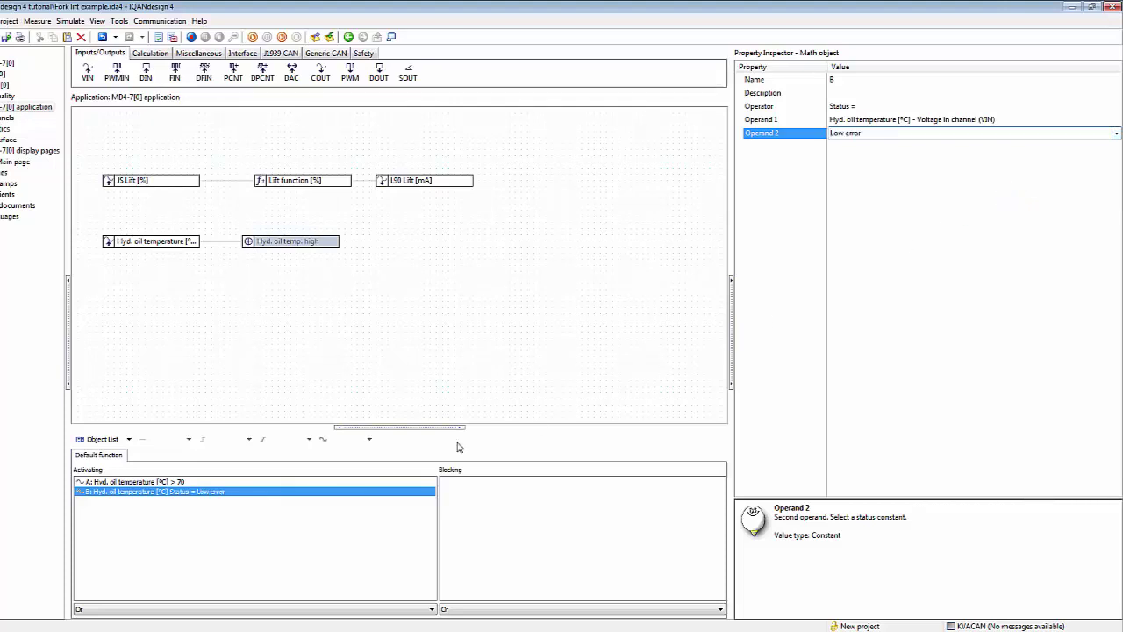
# Step: Duplicate condition B as C with Operand 2 set to High error, keeping conditions combined with Or
pyautogui.click(246, 493)
pyautogui.hotkey('ctrl', 'c')
pyautogui.hotkey('ctrl', 'v')
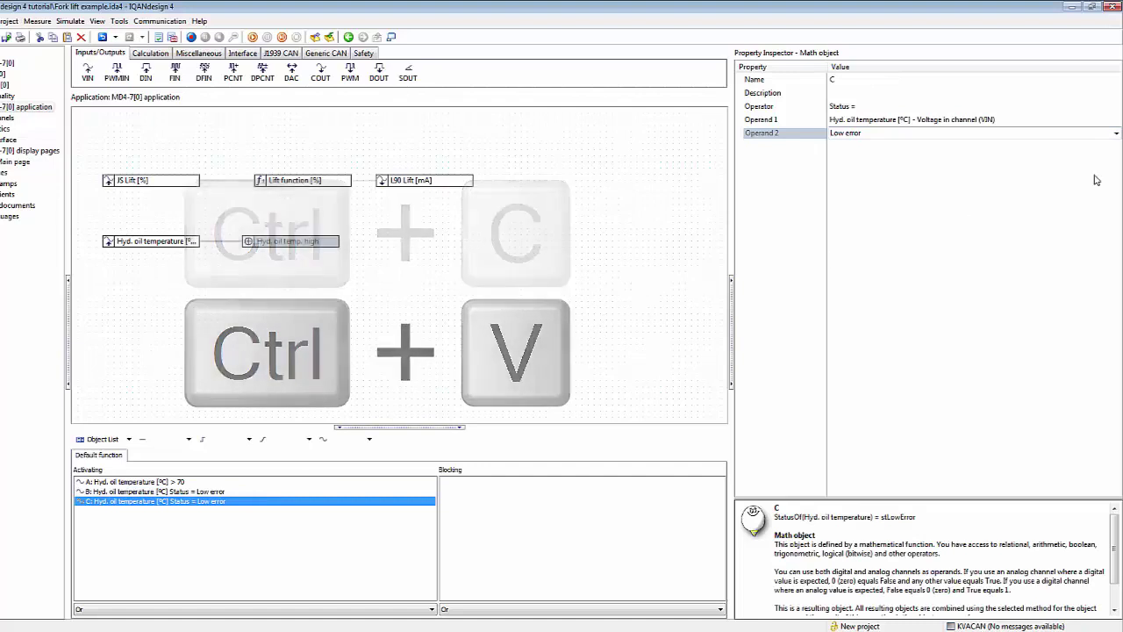
pyautogui.click(1117, 134)
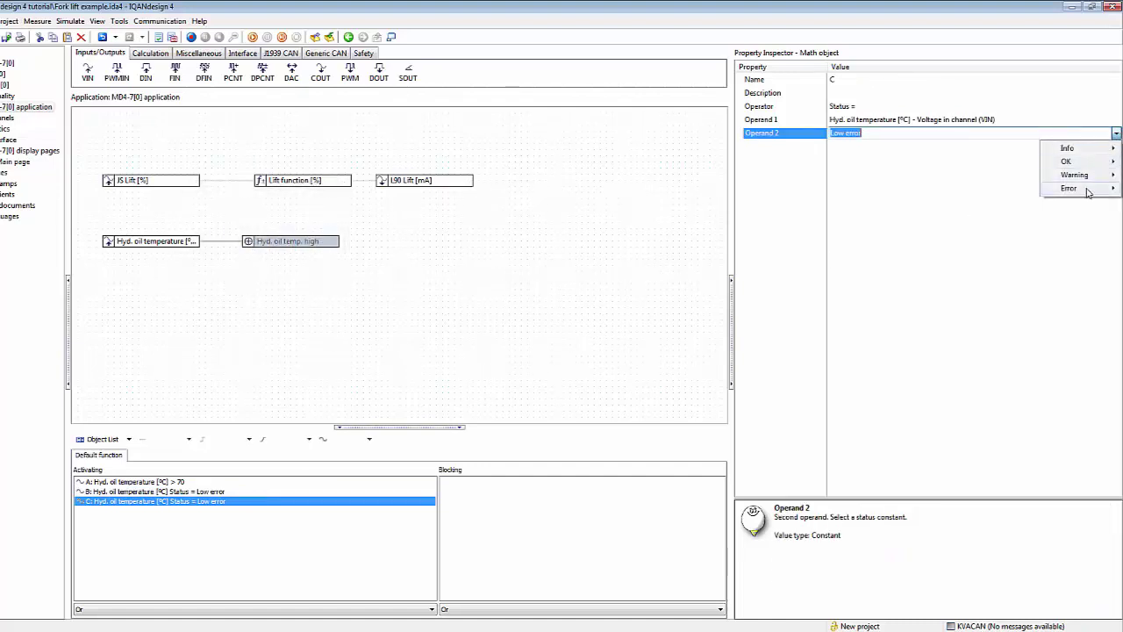
pyautogui.moveTo(1086, 188)
pyautogui.click(1024, 202)
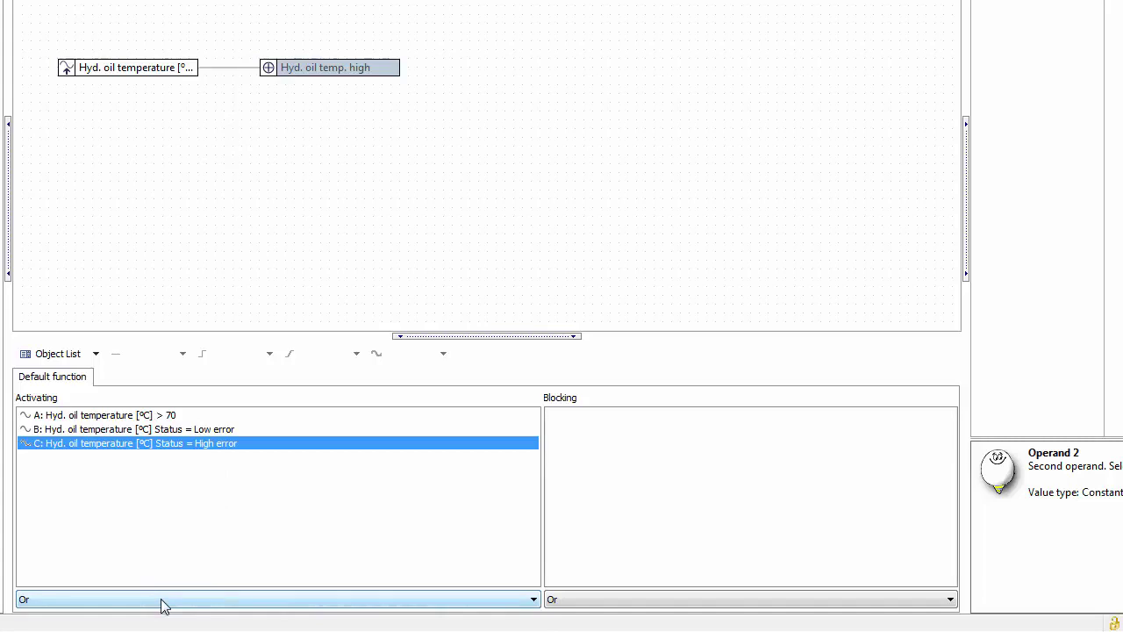
pyautogui.click(163, 599)
pyautogui.click(163, 599)
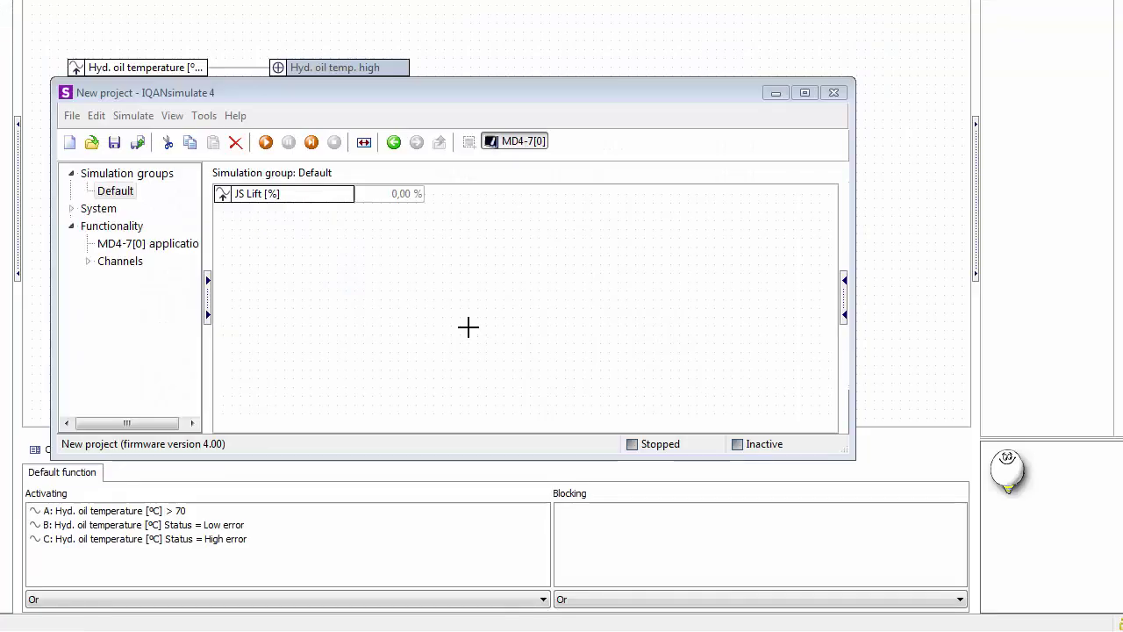
# Step: Open the MD4-7[0] application diagram and add Hyd. oil temperature to the Default simulation group
pyautogui.click(160, 246)
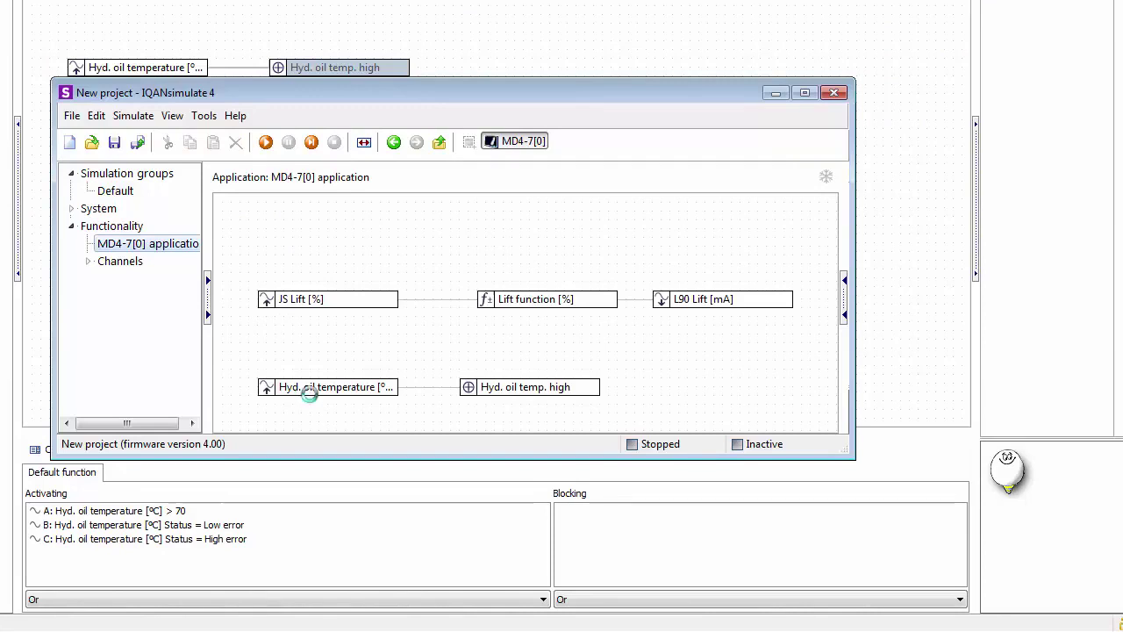
pyautogui.moveTo(311, 395); pyautogui.dragTo(127, 201)
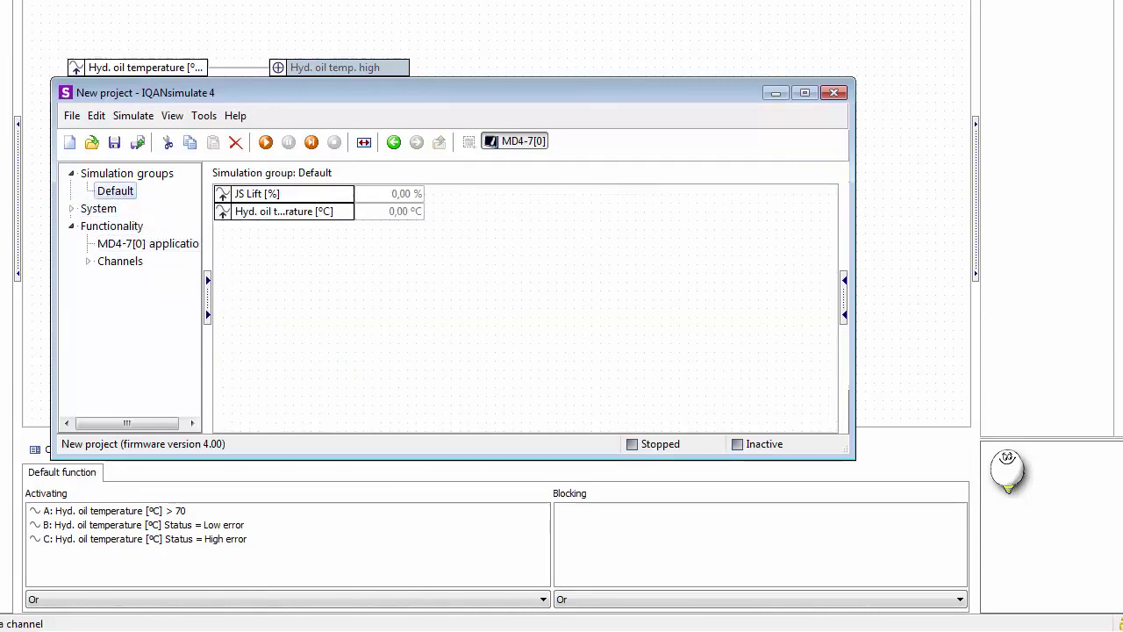
pyautogui.hotkey('alt', 'Tab')
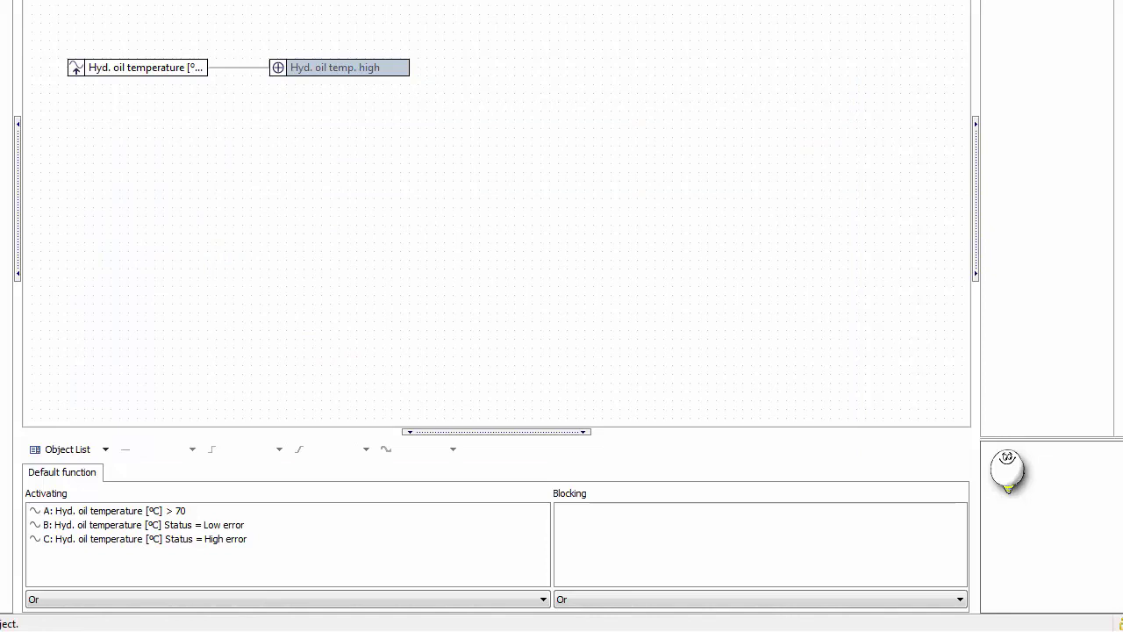
# Step: Start the simulation, show inputs as raw millivolts, and hold oil temperature at 0 mV
pyautogui.hotkey('alt', 'Tab')
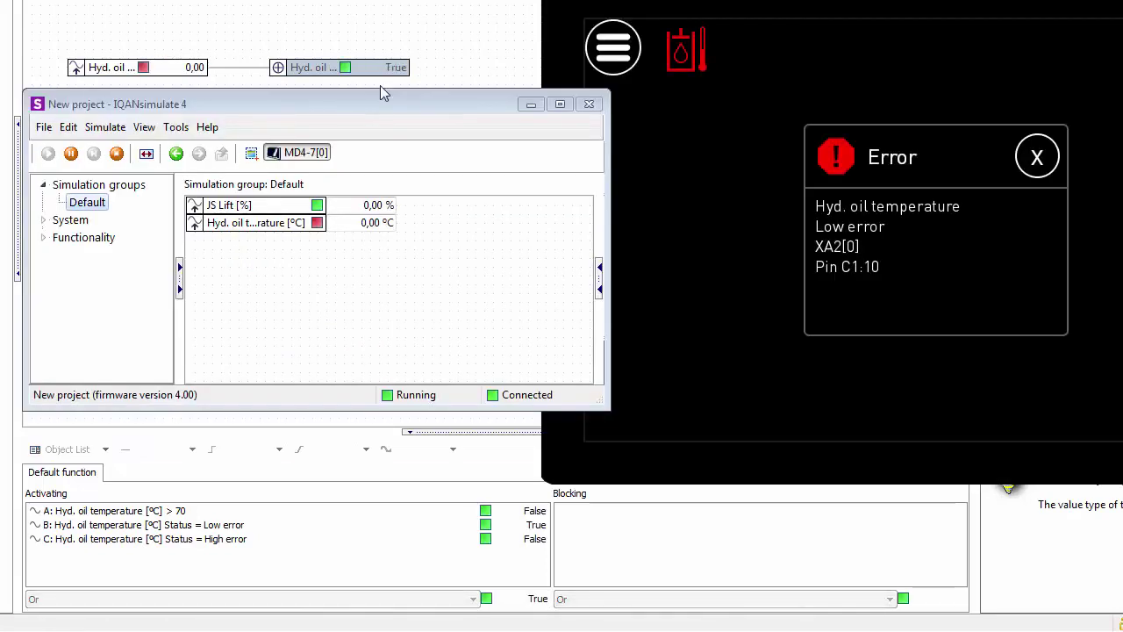
pyautogui.click(263, 224)
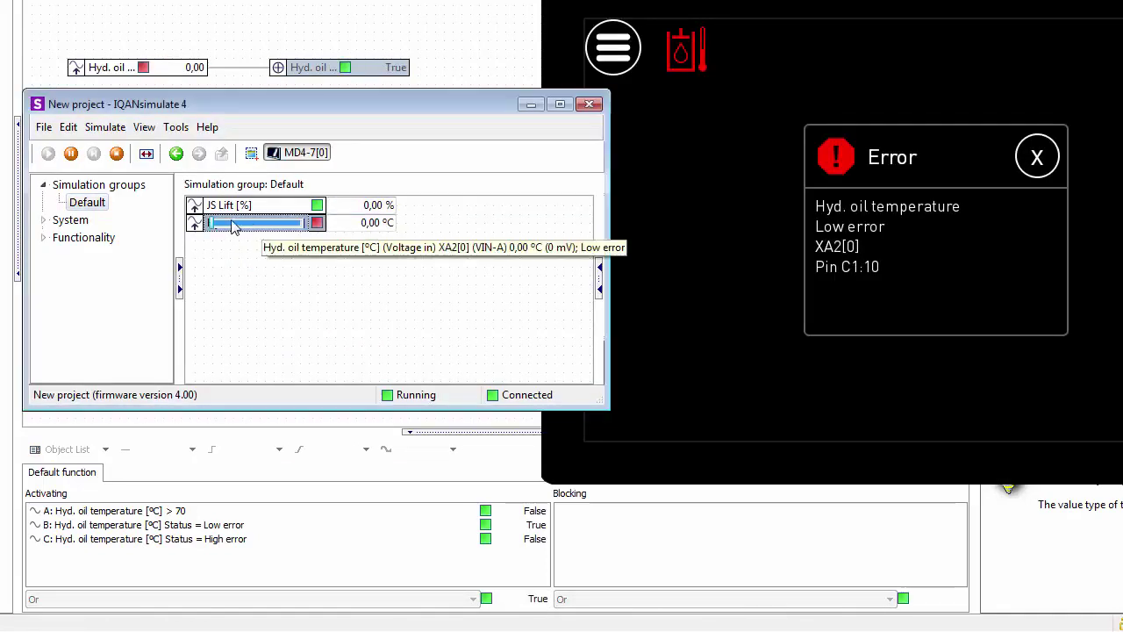
pyautogui.click(146, 153)
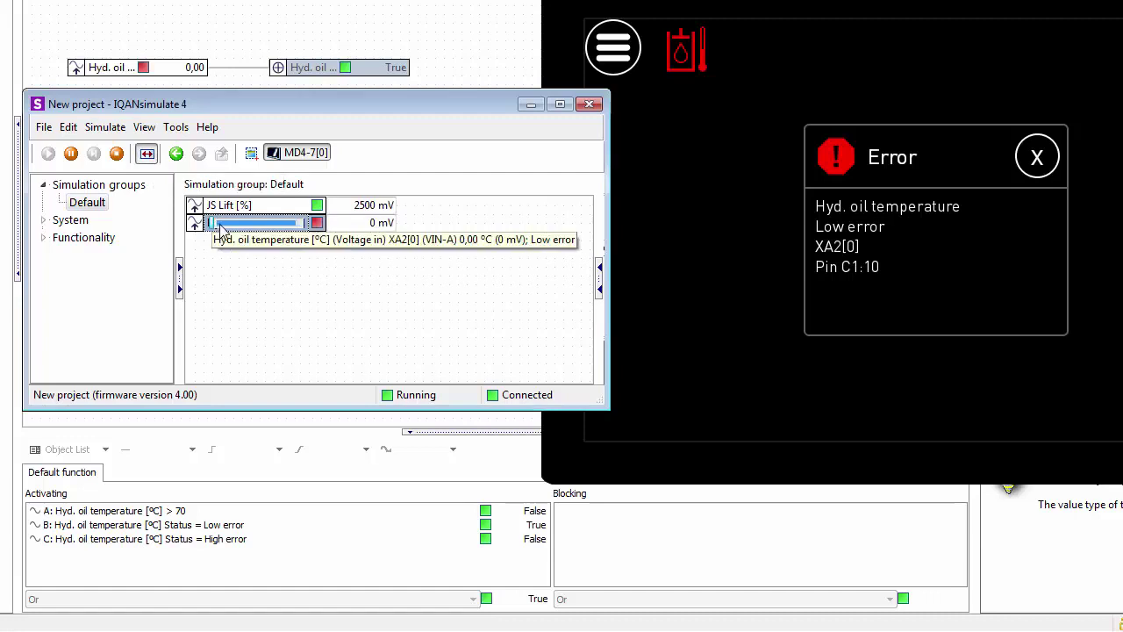
pyautogui.moveTo(212, 225); pyautogui.dragTo(200, 225)
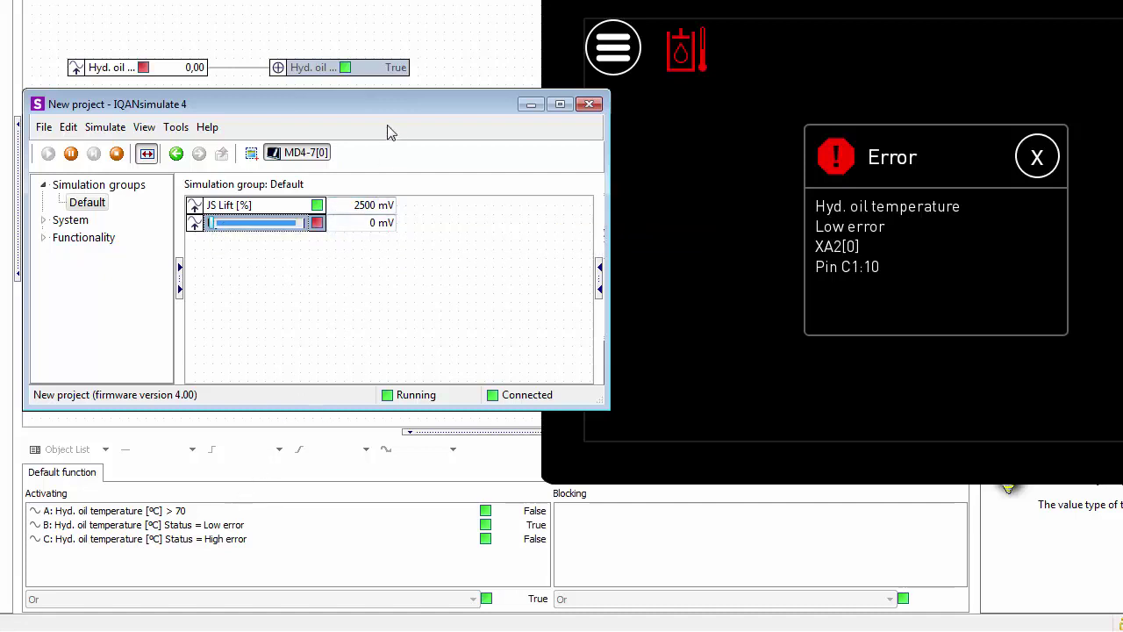
# Step: Move the simulator window right and inspect Low error condition B
pyautogui.moveTo(388, 125); pyautogui.dragTo(428, 114)
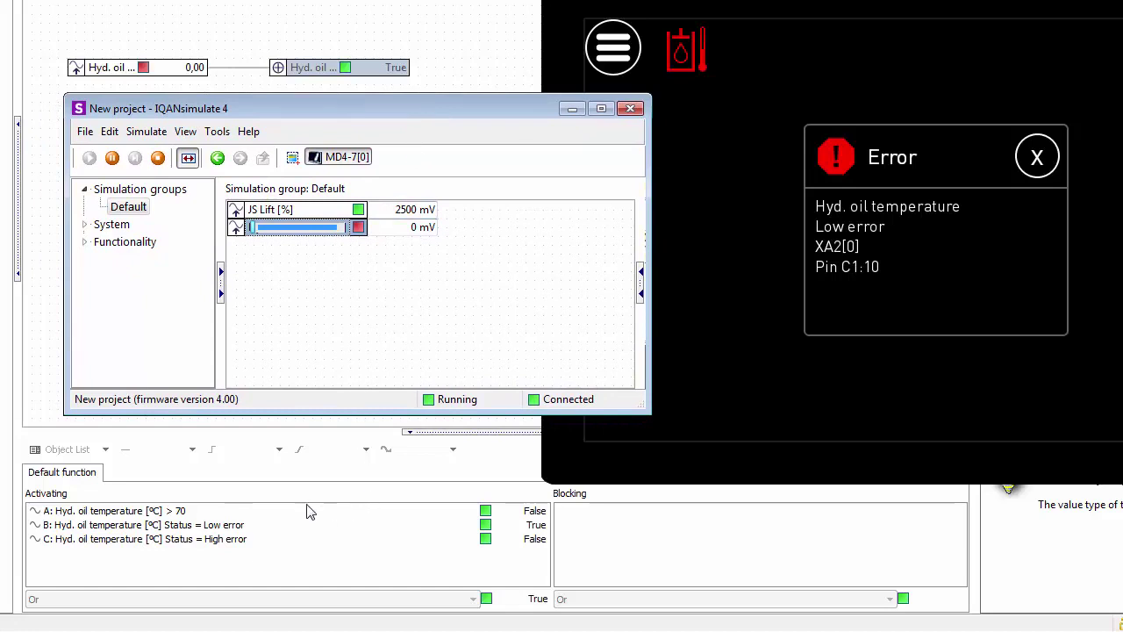
pyautogui.moveTo(381, 122); pyautogui.dragTo(813, 116)
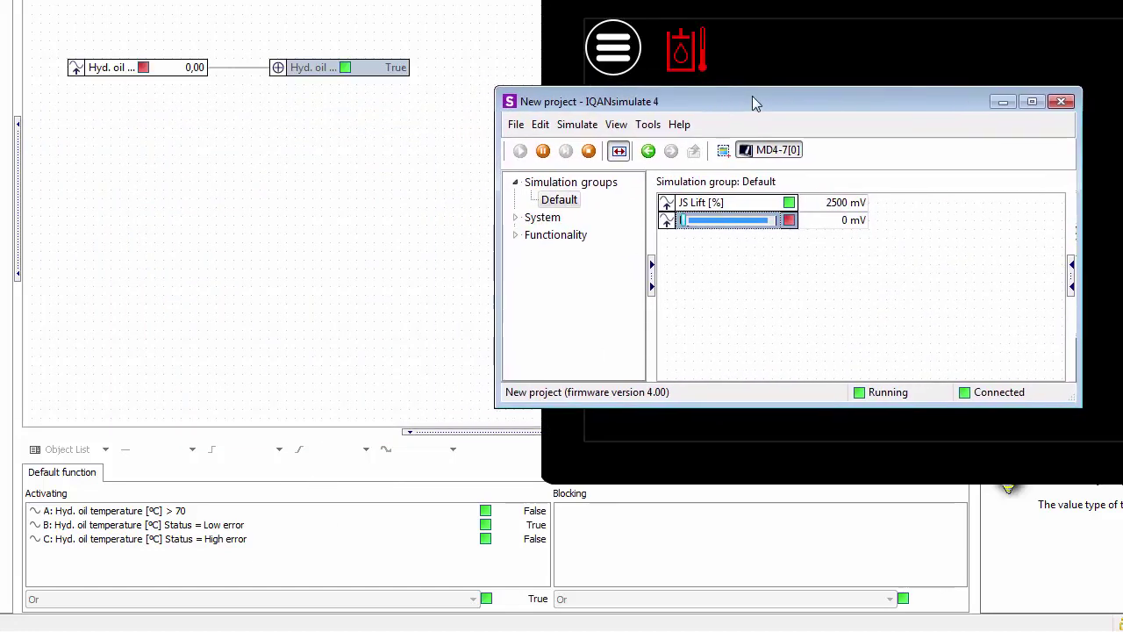
pyautogui.click(175, 526)
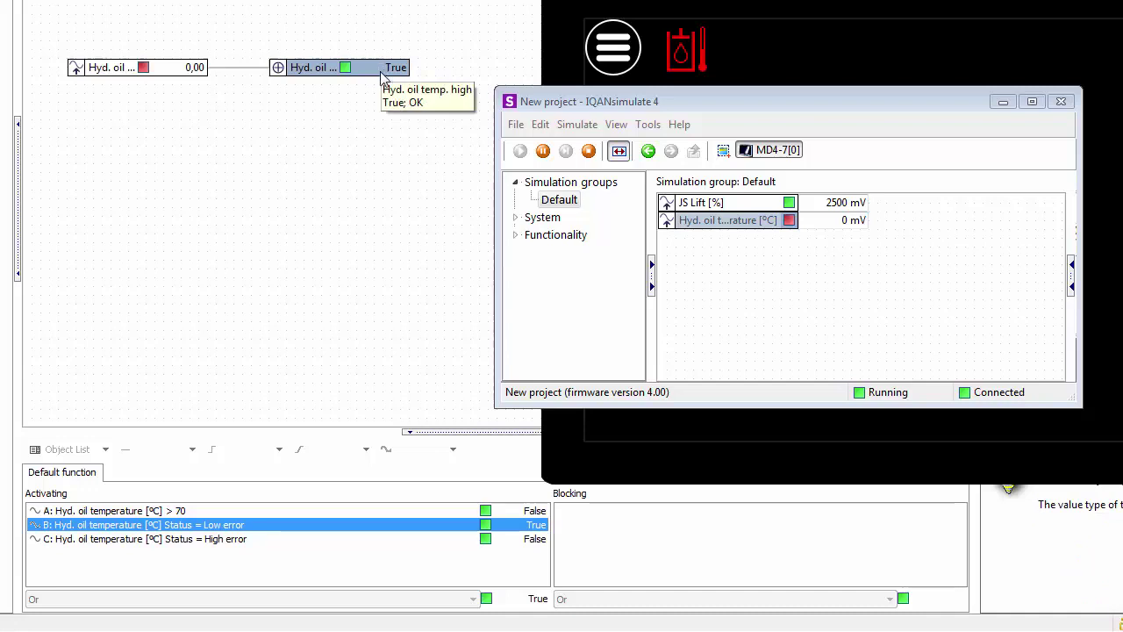
pyautogui.click(686, 221)
# Step: Raise oil temperature to 81,91 °C in engineering units and inspect condition A (> 70)
pyautogui.moveTo(685, 221); pyautogui.dragTo(740, 224)
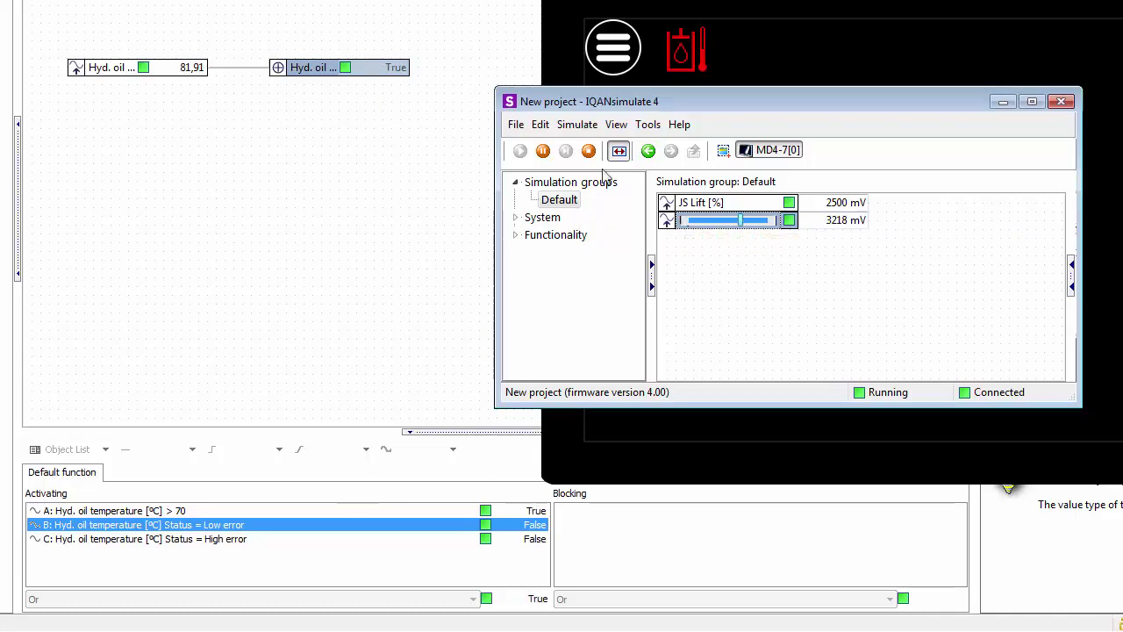
pyautogui.click(621, 151)
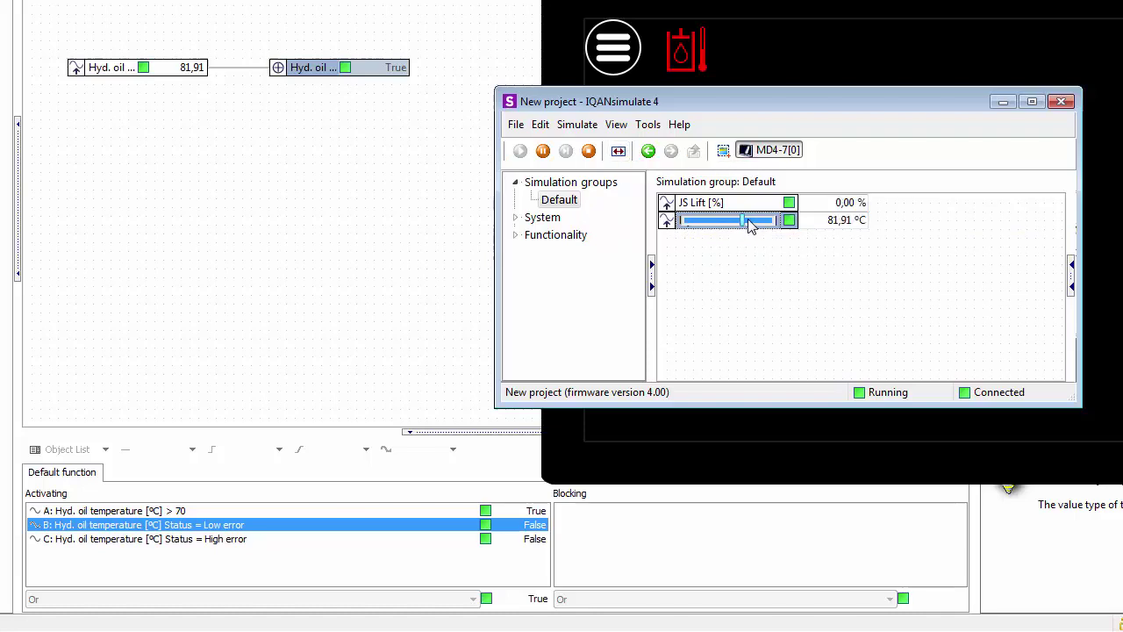
pyautogui.moveTo(744, 224)
pyautogui.click(263, 512)
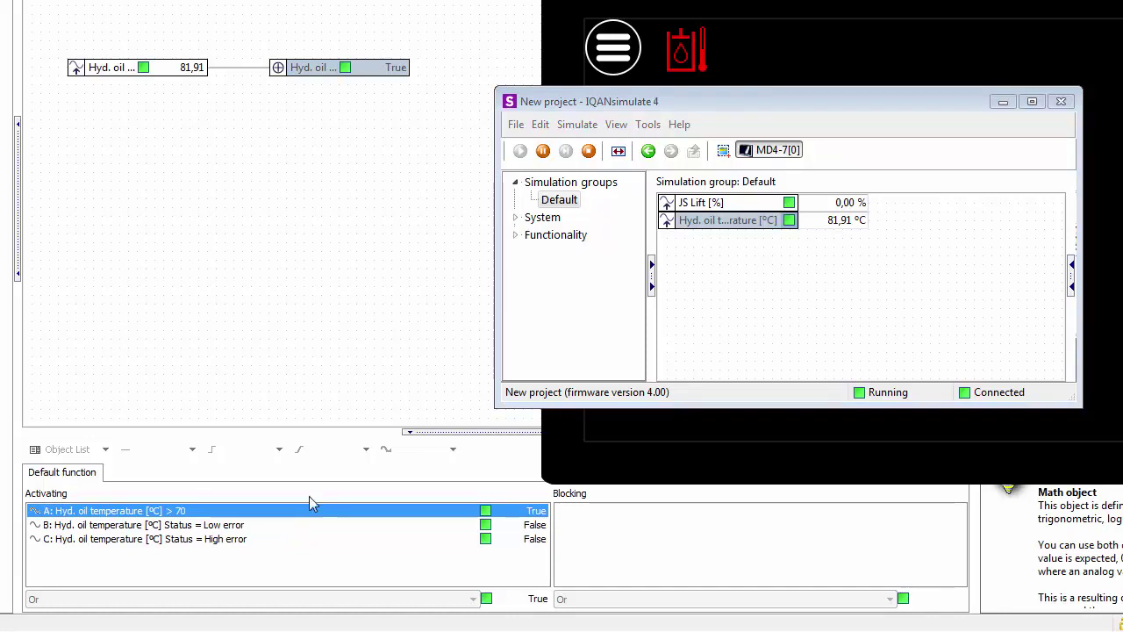
# Step: Push oil temperature to 150 °C, then 5000 mV raw, and inspect High error condition C
pyautogui.click(724, 221)
pyautogui.moveTo(742, 224); pyautogui.dragTo(775, 221)
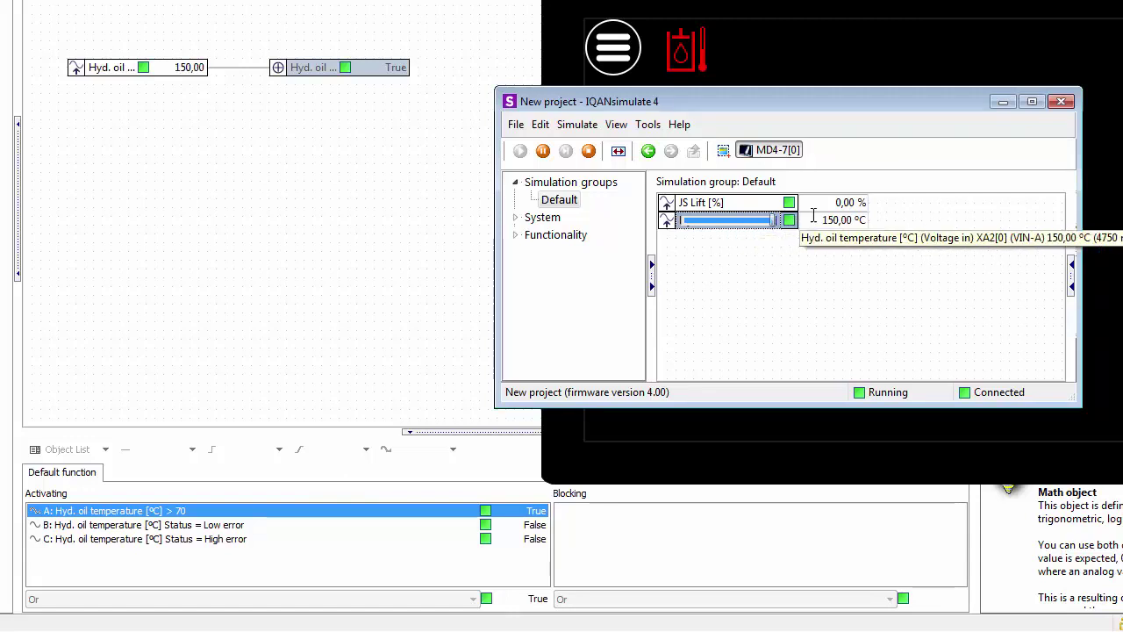
pyautogui.click(618, 151)
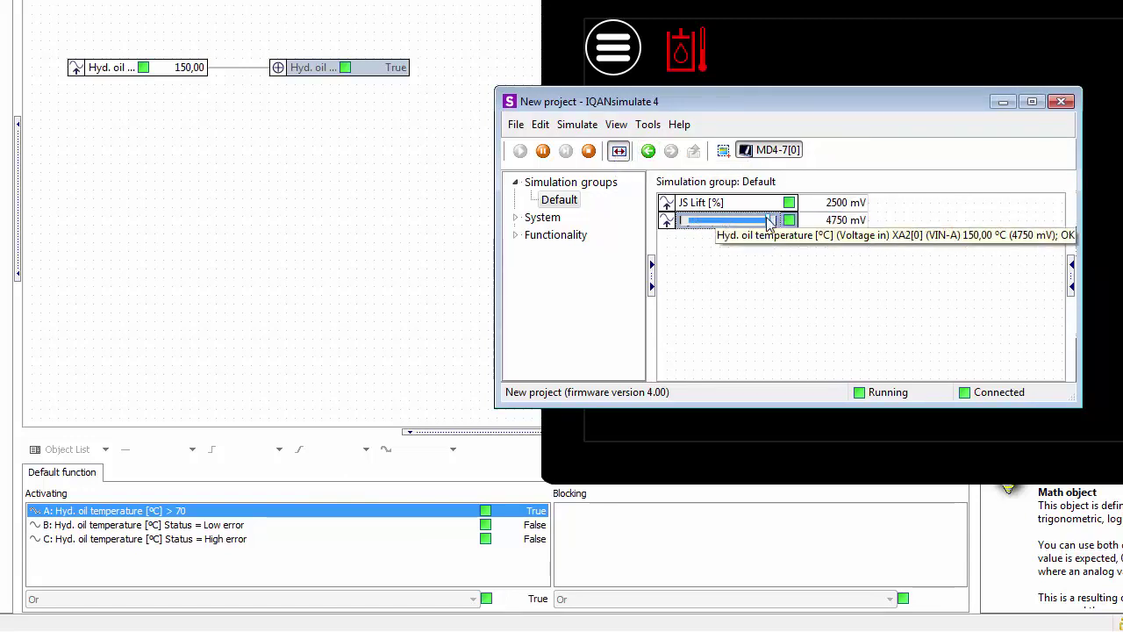
pyautogui.moveTo(770, 219); pyautogui.dragTo(775, 225)
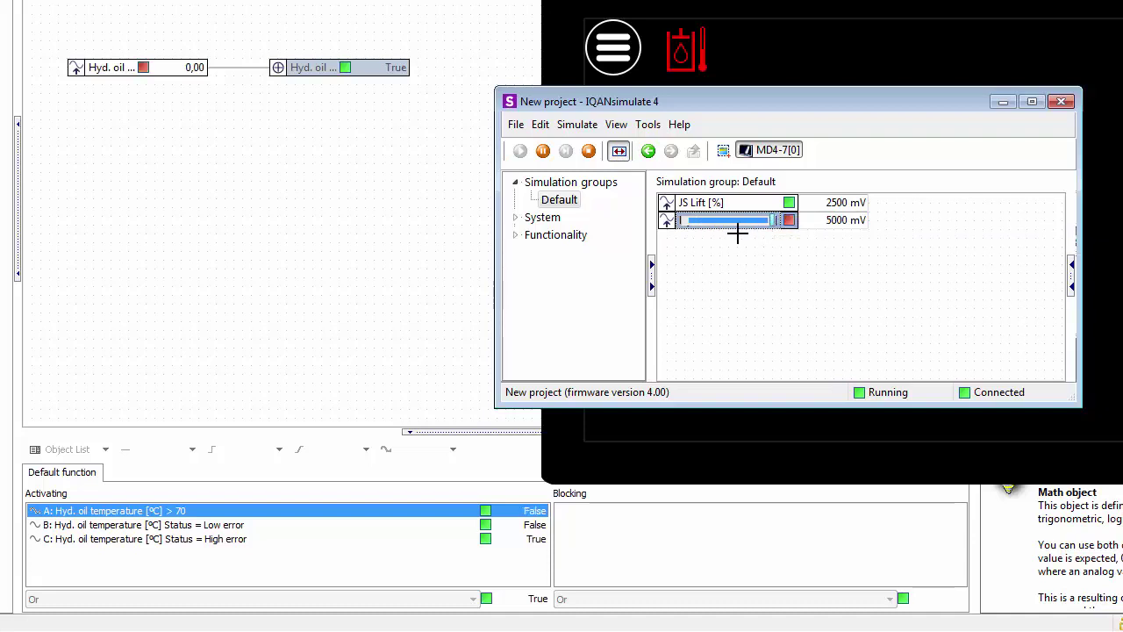
pyautogui.click(323, 540)
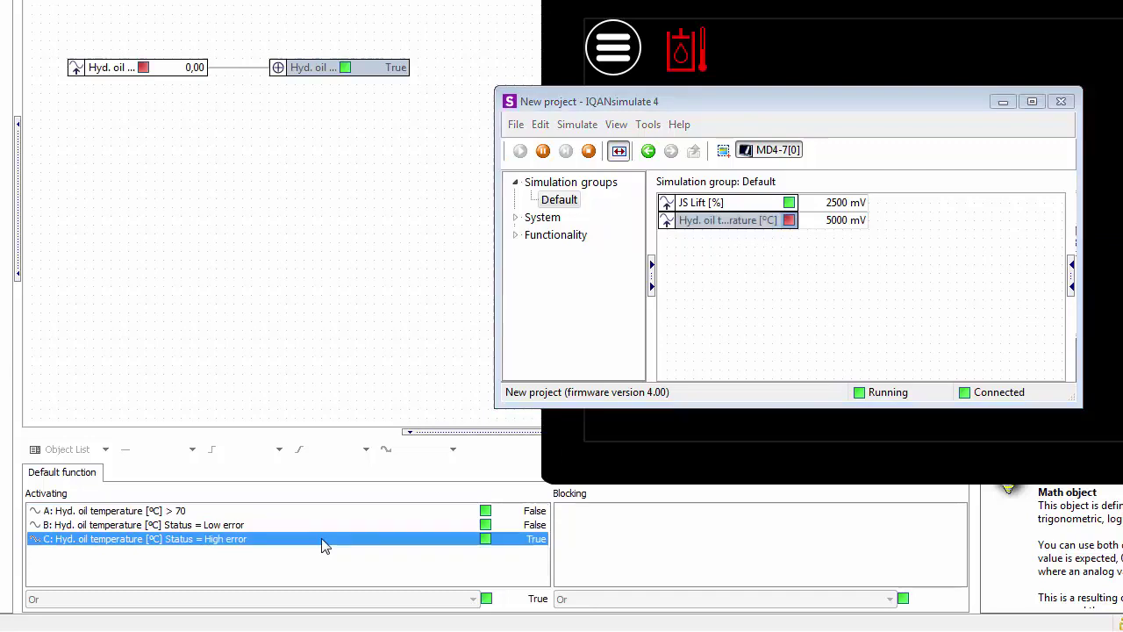